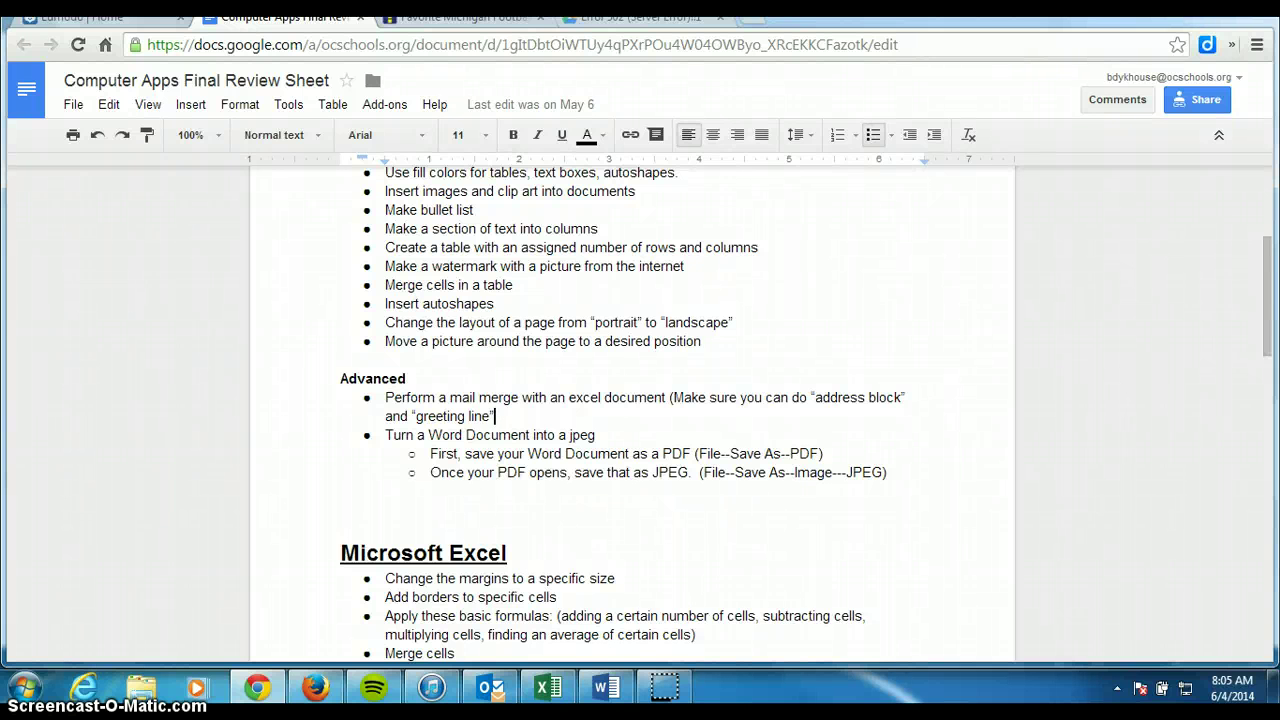
- Scroll through the assignment instructions and highlight the Microsoft Word and Microsoft Excel headings
{"action": "scroll", "coordinate": [623, 334], "scroll_direction": "down", "scroll_amount": 5}
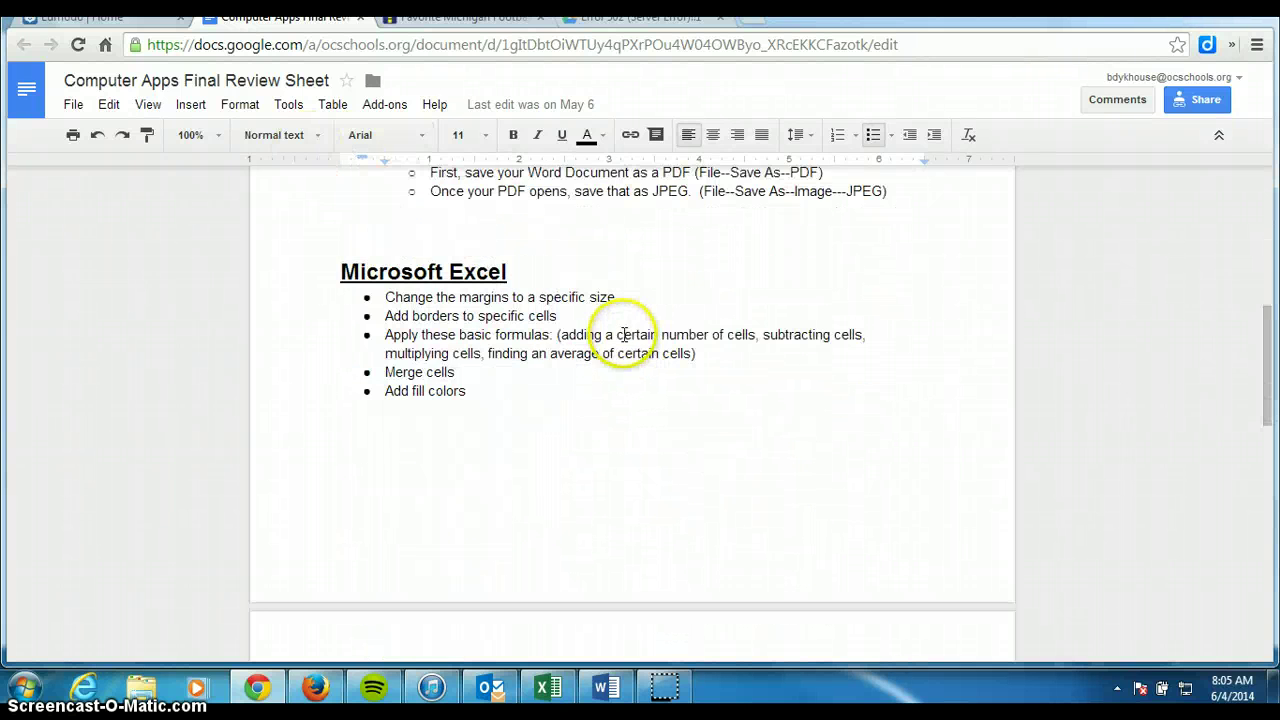
{"action": "scroll", "coordinate": [623, 334], "scroll_direction": "down", "scroll_amount": 12}
{"action": "scroll", "coordinate": [623, 316], "scroll_direction": "up", "scroll_amount": 4}
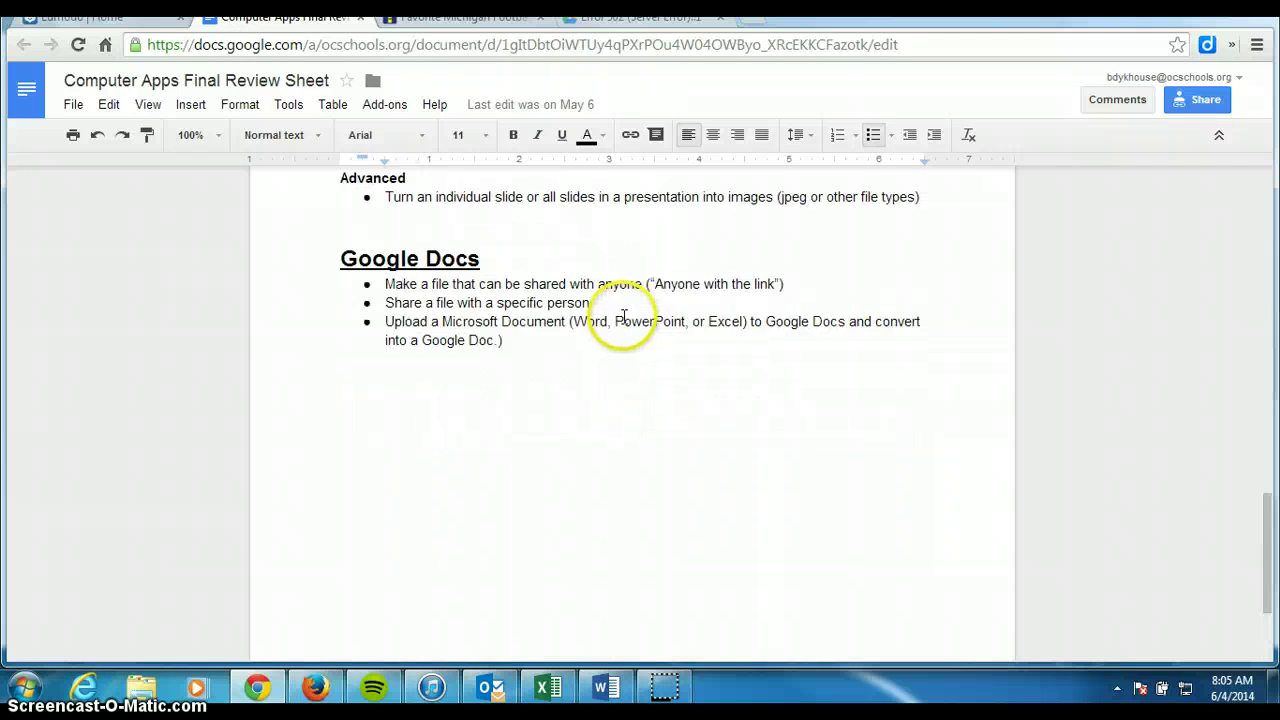
{"action": "scroll", "coordinate": [623, 316], "scroll_direction": "up", "scroll_amount": 20}
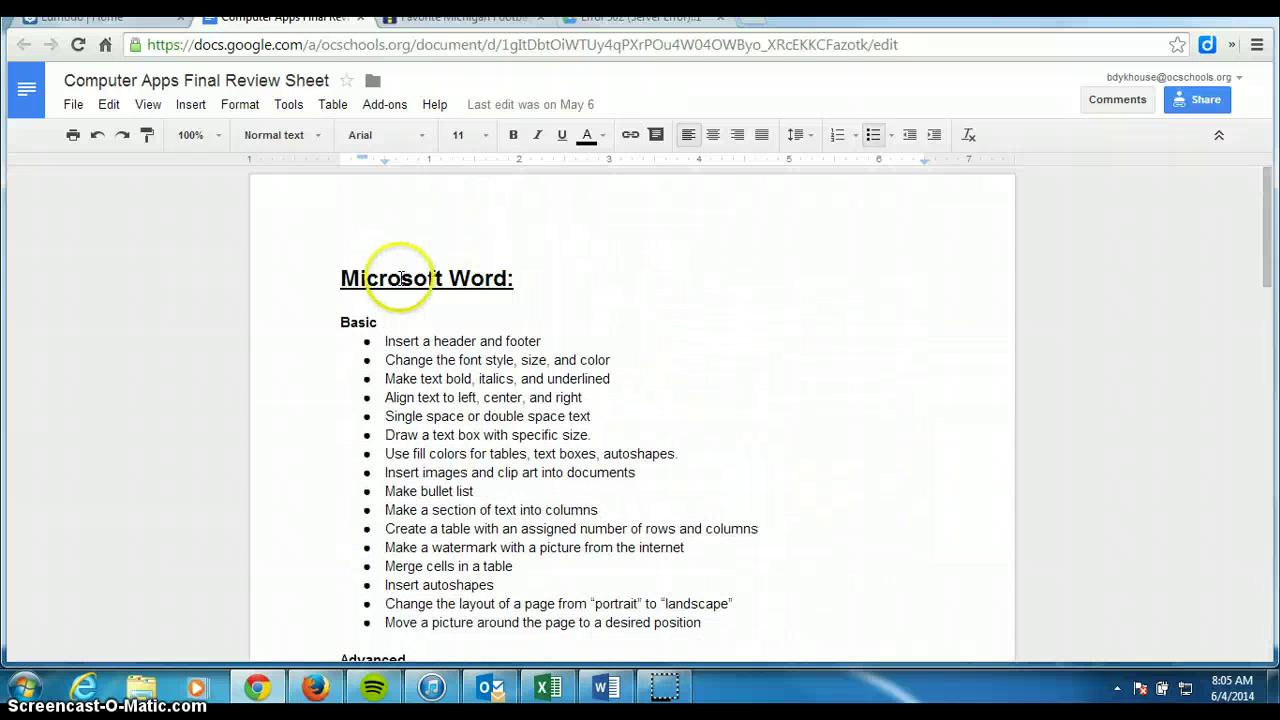
{"action": "left_click_drag", "start_coordinate": [337, 278], "coordinate": [623, 274]}
{"action": "left_click", "coordinate": [623, 274]}
{"action": "scroll", "coordinate": [623, 274], "scroll_direction": "down", "scroll_amount": 7}
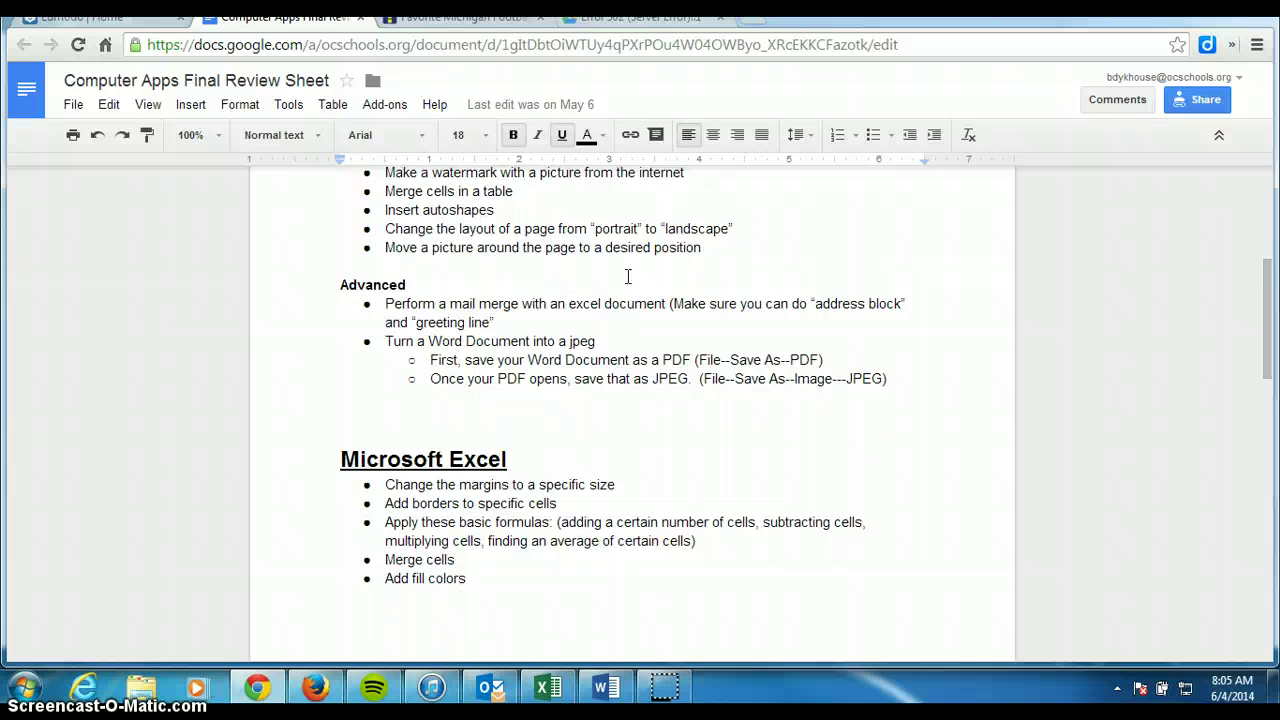
{"action": "scroll", "coordinate": [628, 276], "scroll_direction": "down", "scroll_amount": 4}
{"action": "left_click_drag", "start_coordinate": [342, 268], "coordinate": [565, 264]}
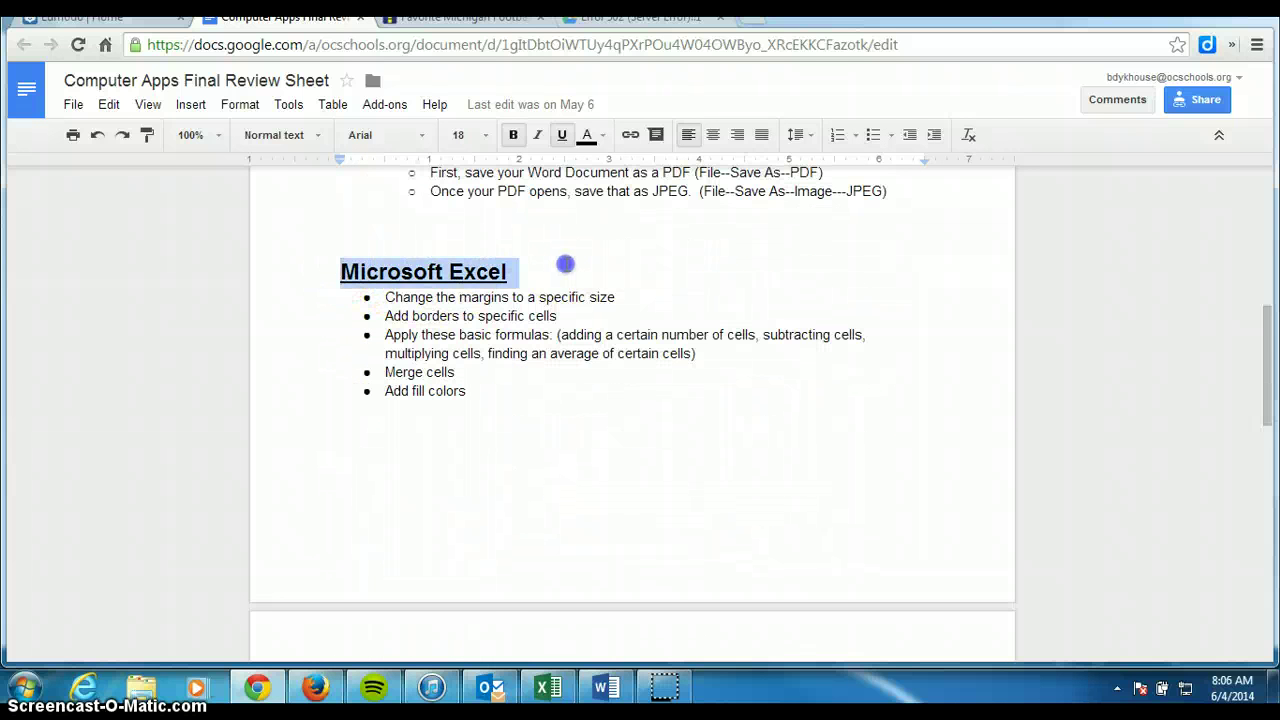
{"action": "left_click", "coordinate": [565, 264]}
{"action": "scroll", "coordinate": [568, 260], "scroll_direction": "down", "scroll_amount": 4}
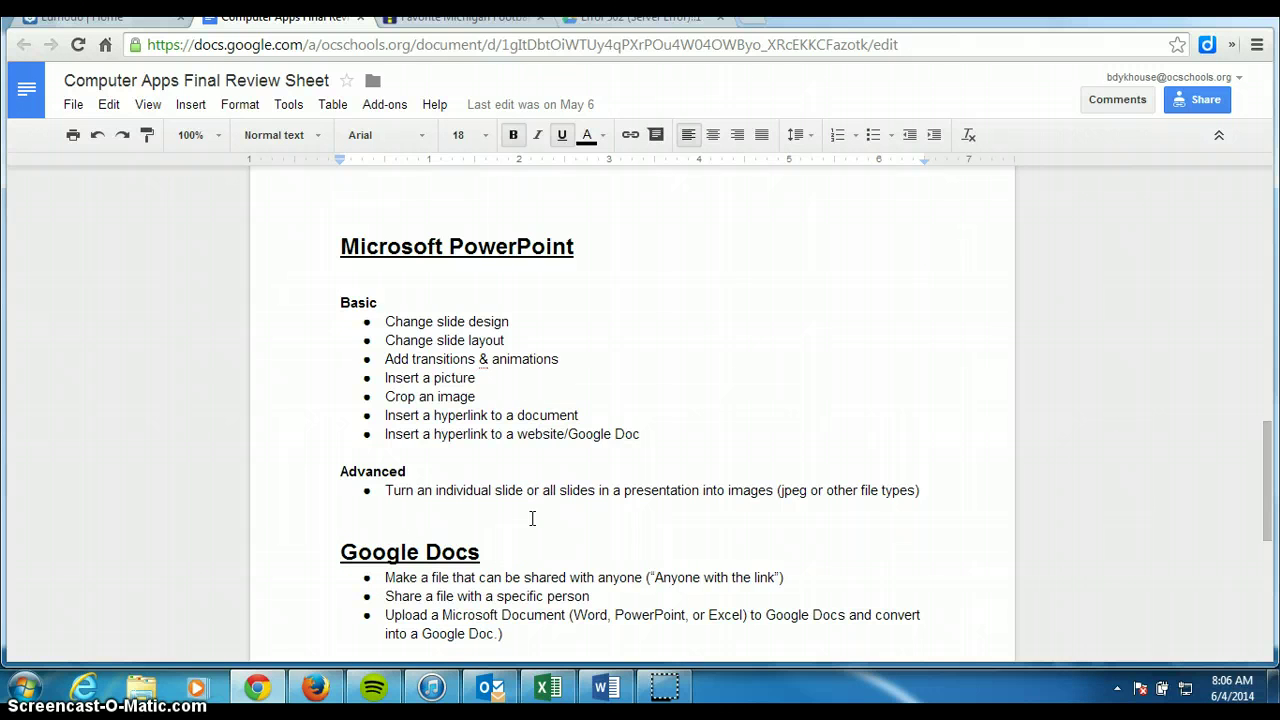
{"action": "scroll", "coordinate": [532, 518], "scroll_direction": "up", "scroll_amount": 5}
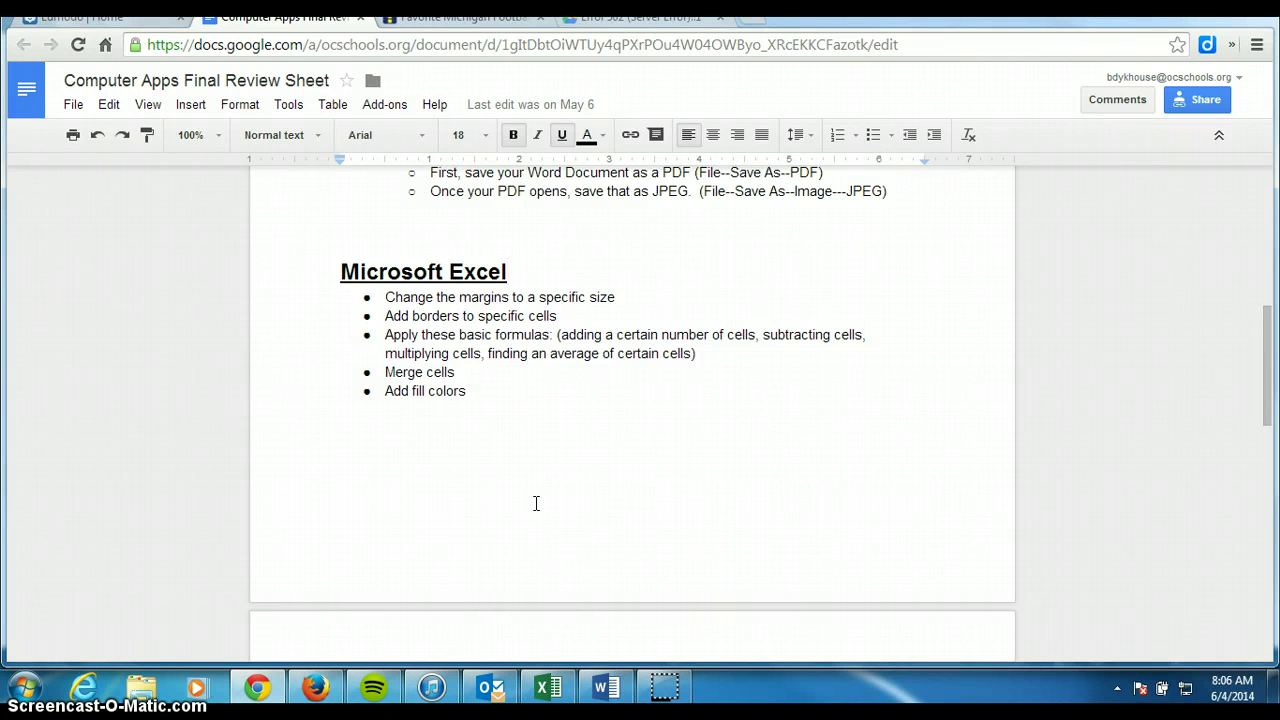
{"action": "scroll", "coordinate": [536, 503], "scroll_direction": "up", "scroll_amount": 6}
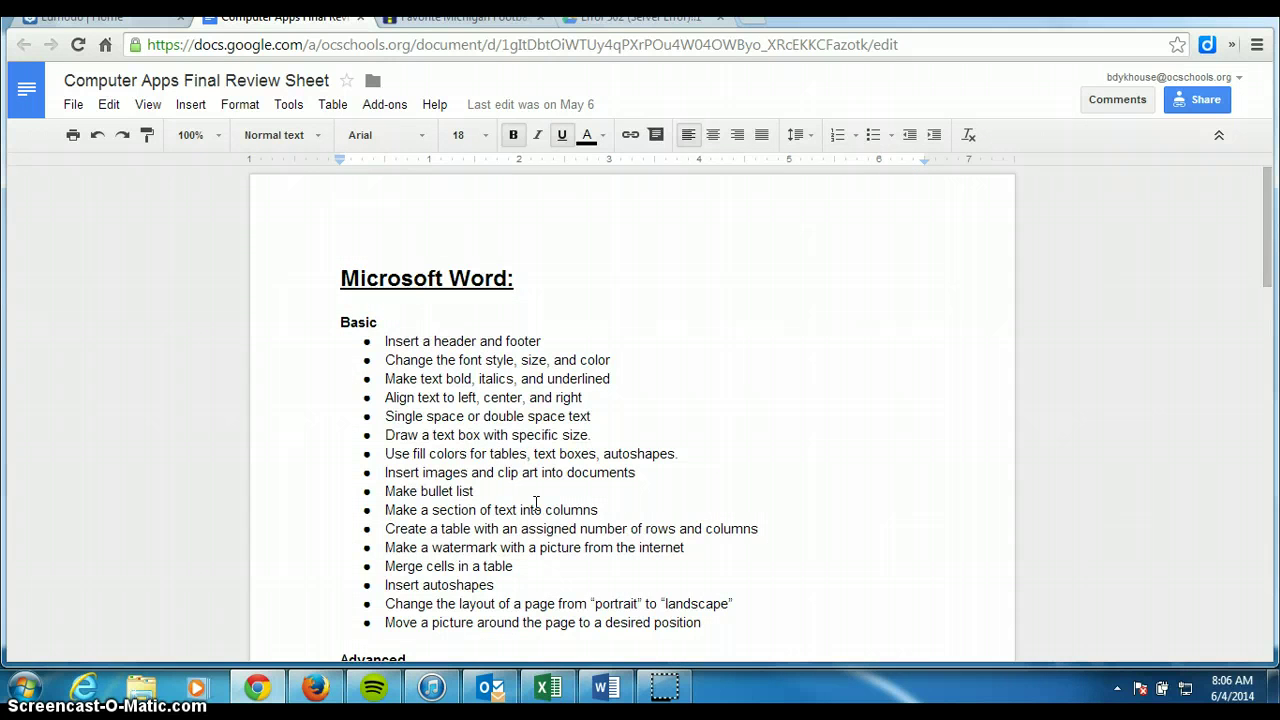
- Review the 'Perform a mail merge' bullet, view the Customer Database sheet, then show the blank Word document
{"action": "left_click", "coordinate": [544, 503]}
{"action": "scroll", "coordinate": [544, 503], "scroll_direction": "down", "scroll_amount": 2}
{"action": "scroll", "coordinate": [544, 506], "scroll_direction": "down", "scroll_amount": 1}
{"action": "left_click", "coordinate": [552, 519]}
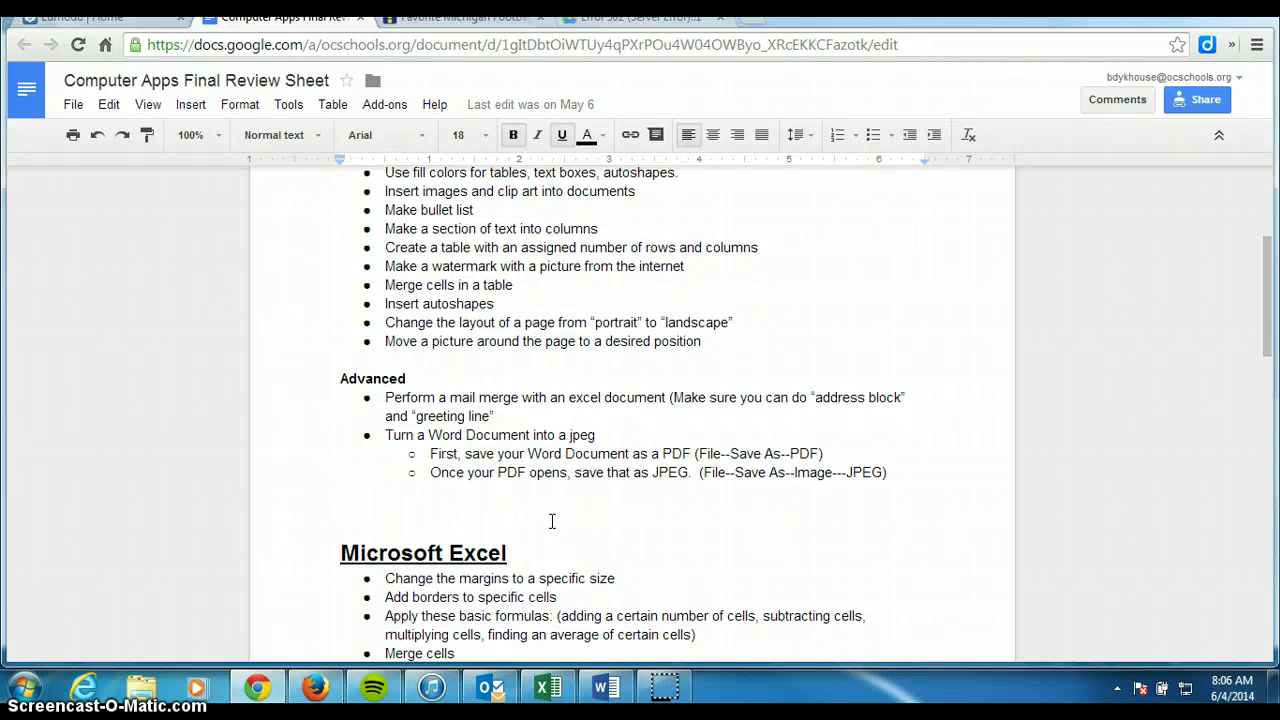
{"action": "left_click_drag", "start_coordinate": [368, 398], "coordinate": [758, 416]}
{"action": "left_click", "coordinate": [758, 416]}
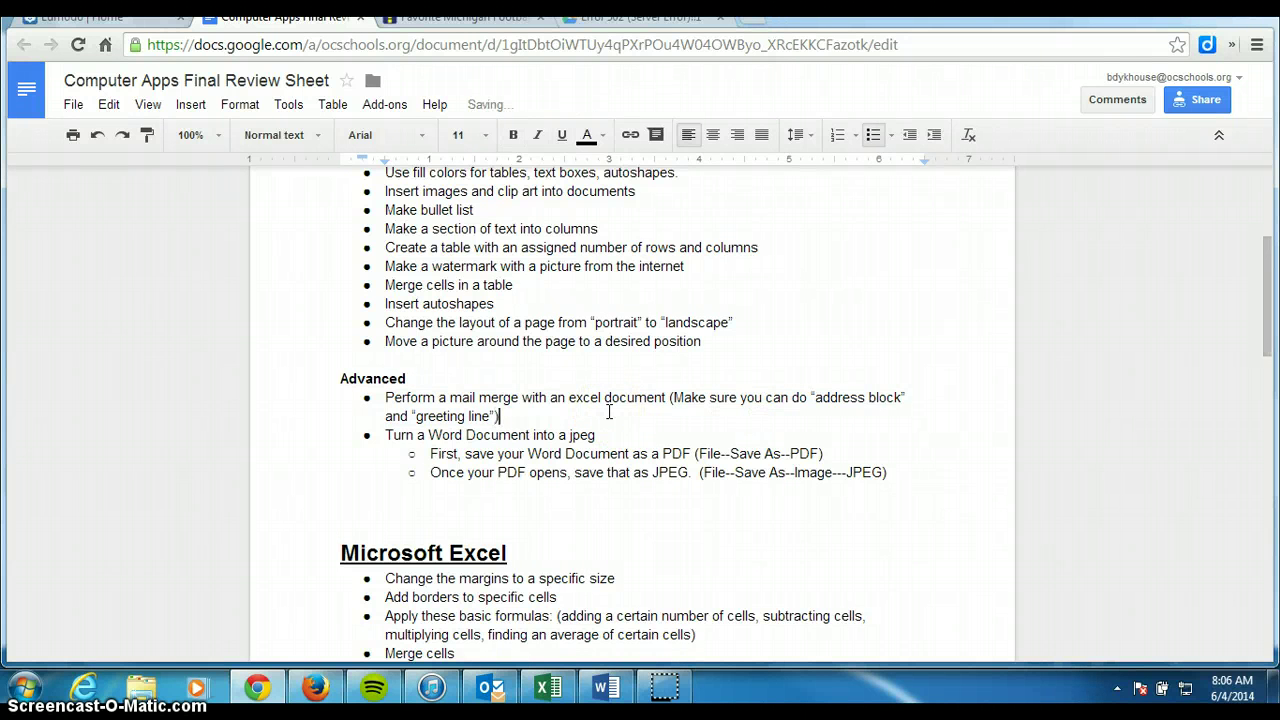
{"action": "left_click_drag", "start_coordinate": [450, 398], "coordinate": [497, 397]}
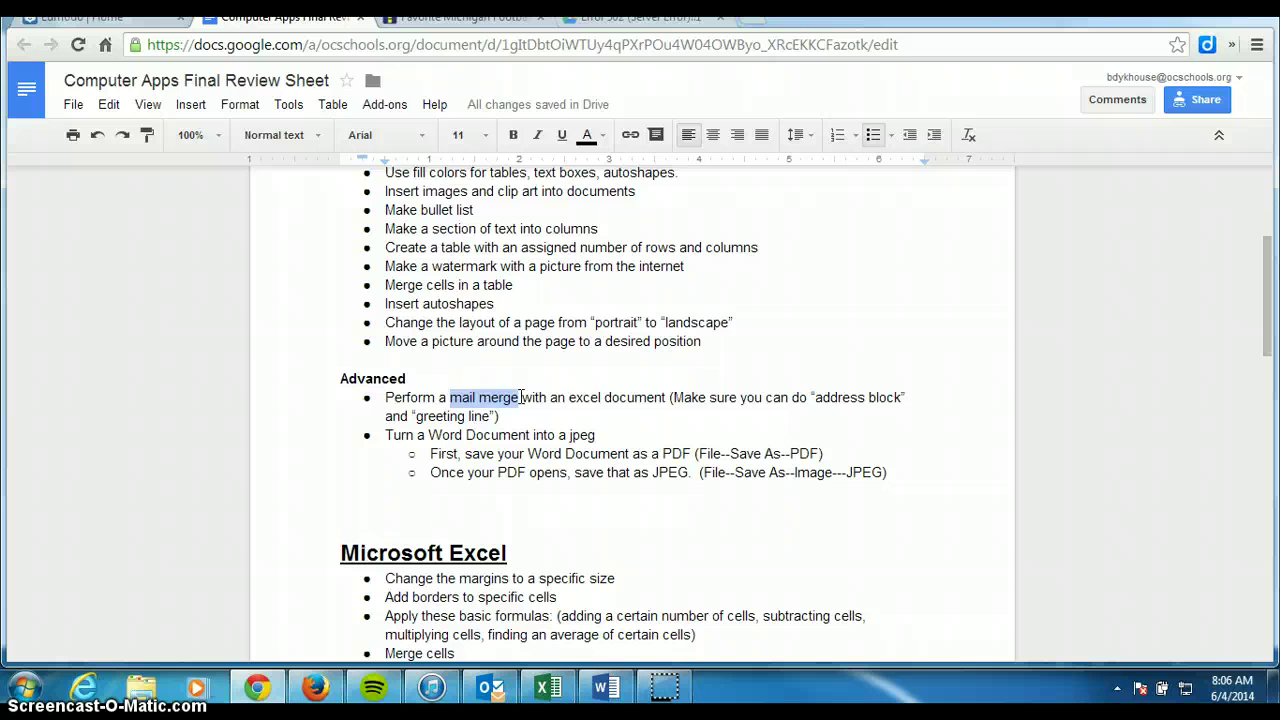
{"action": "left_click", "coordinate": [850, 359]}
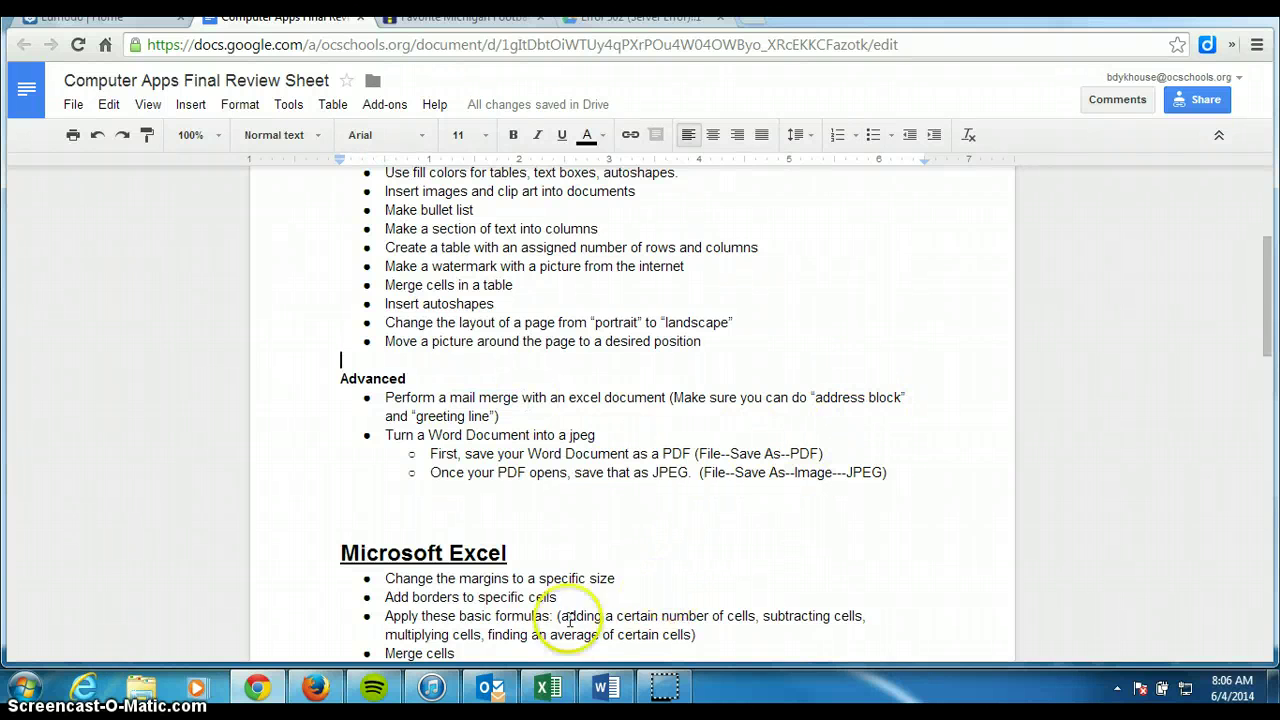
{"action": "left_click", "coordinate": [551, 688]}
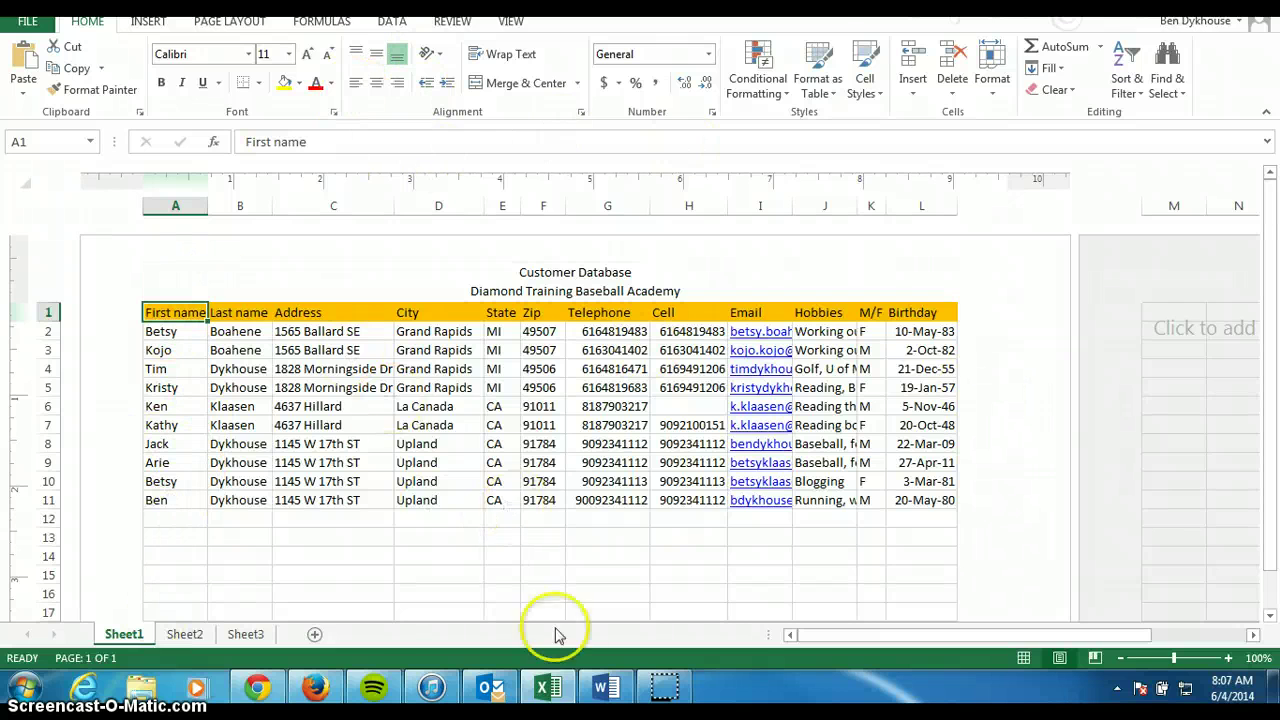
{"action": "left_click", "coordinate": [606, 687]}
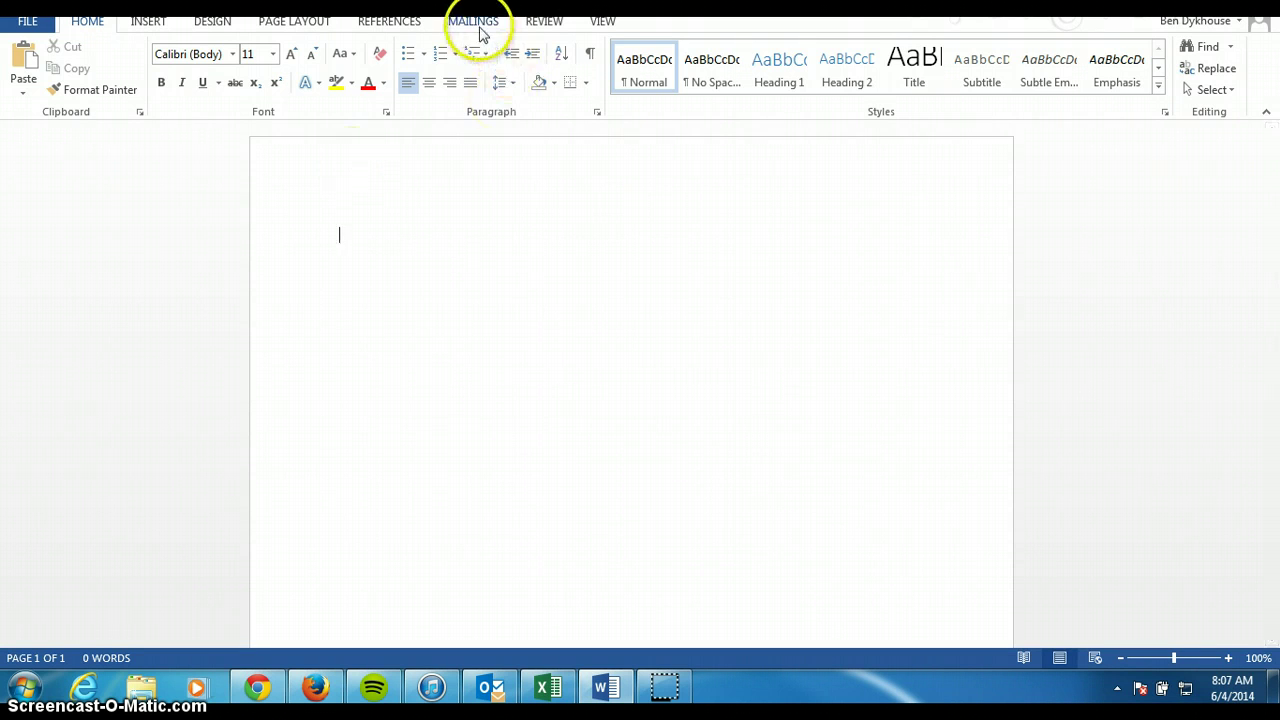
- Launch the Step-by-Step Mail Merge Wizard for Letters and advance to Select recipients
{"action": "left_click", "coordinate": [472, 22]}
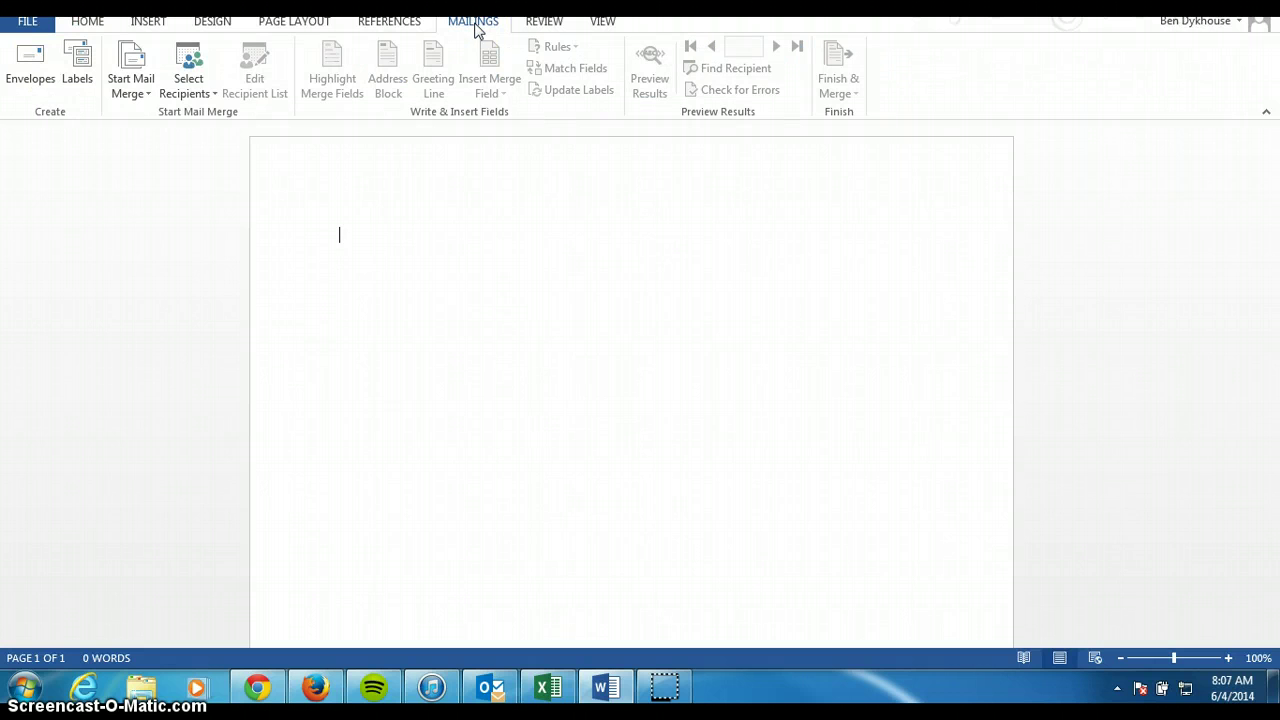
{"action": "left_click", "coordinate": [133, 72]}
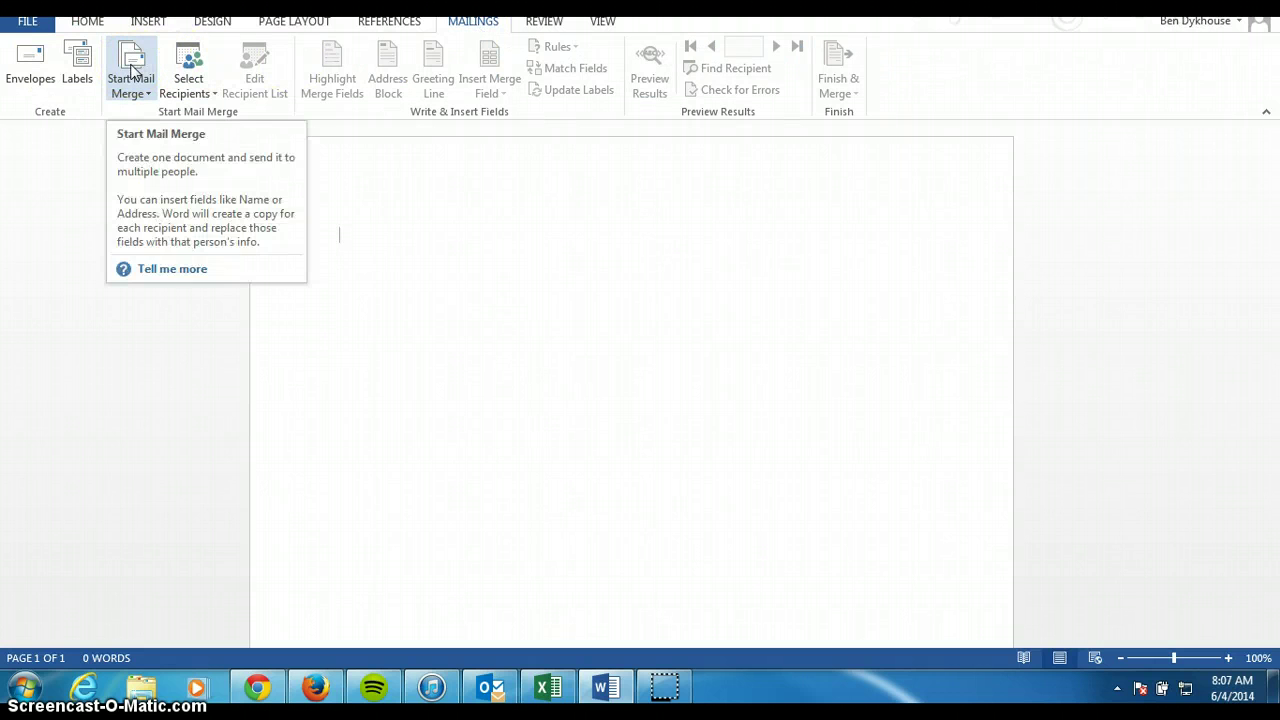
{"action": "left_click", "coordinate": [131, 68]}
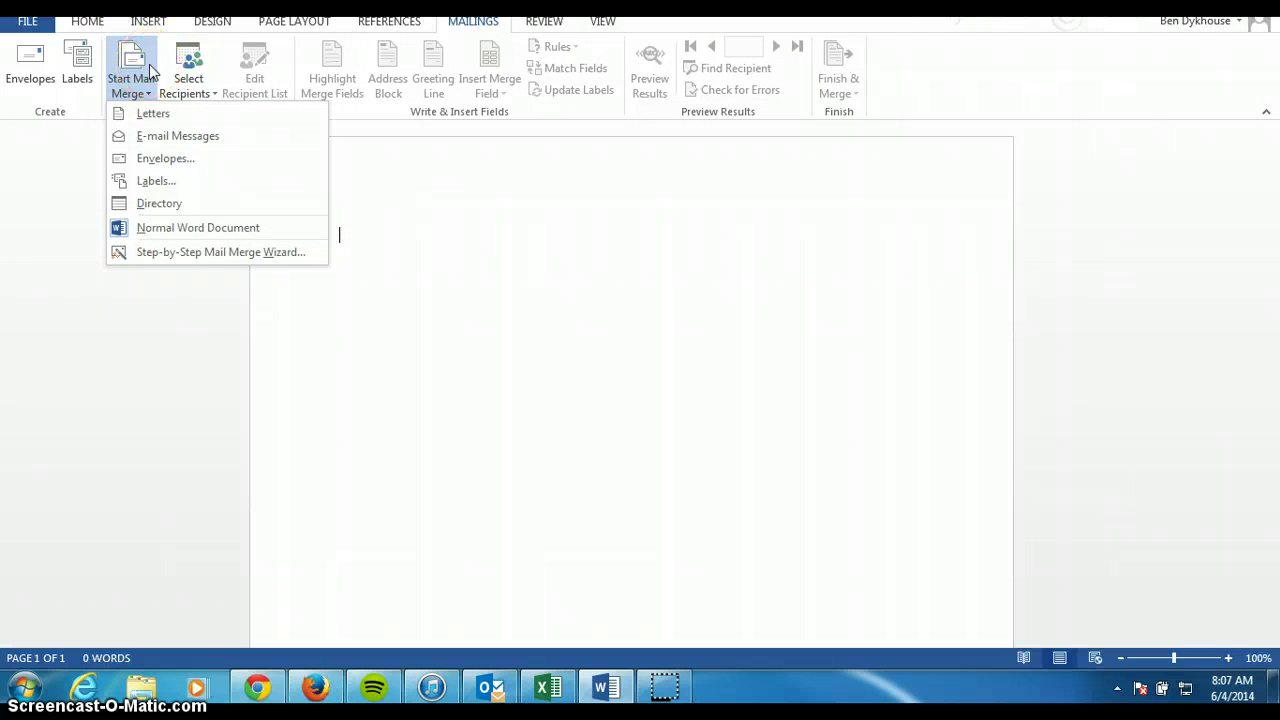
{"action": "left_click", "coordinate": [187, 260]}
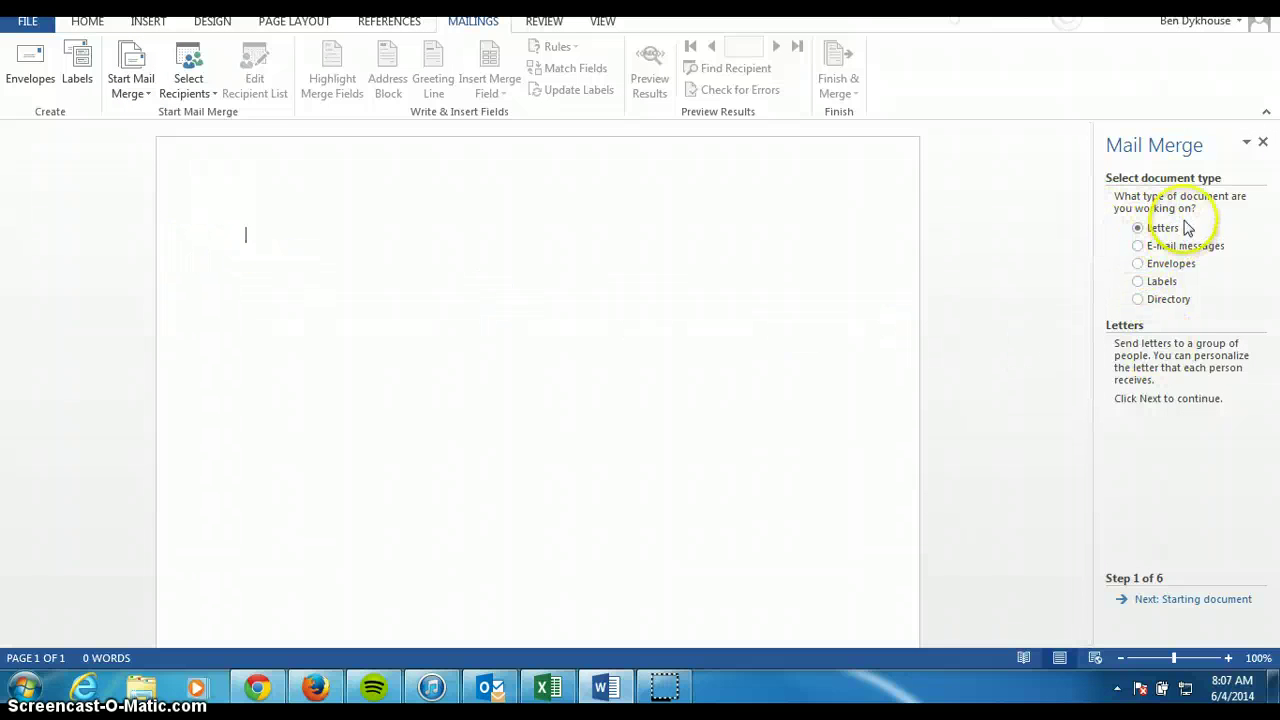
{"action": "left_click", "coordinate": [1165, 600]}
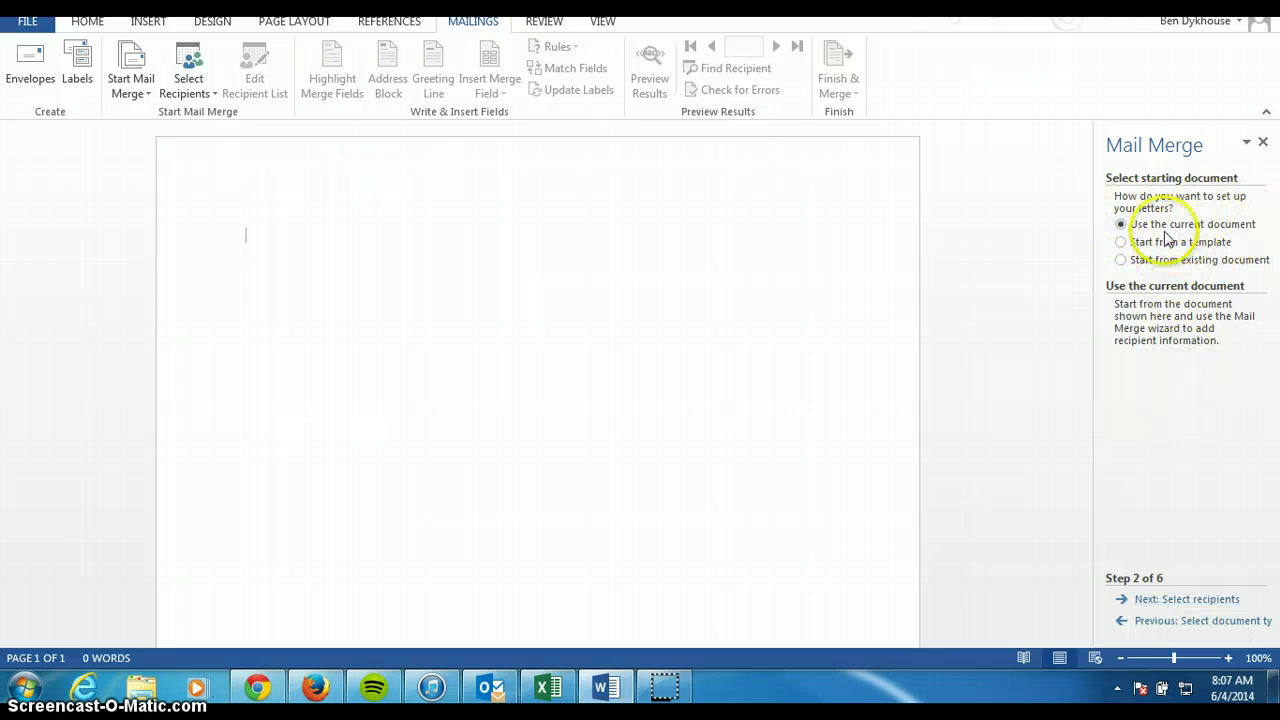
{"action": "left_click", "coordinate": [1180, 600]}
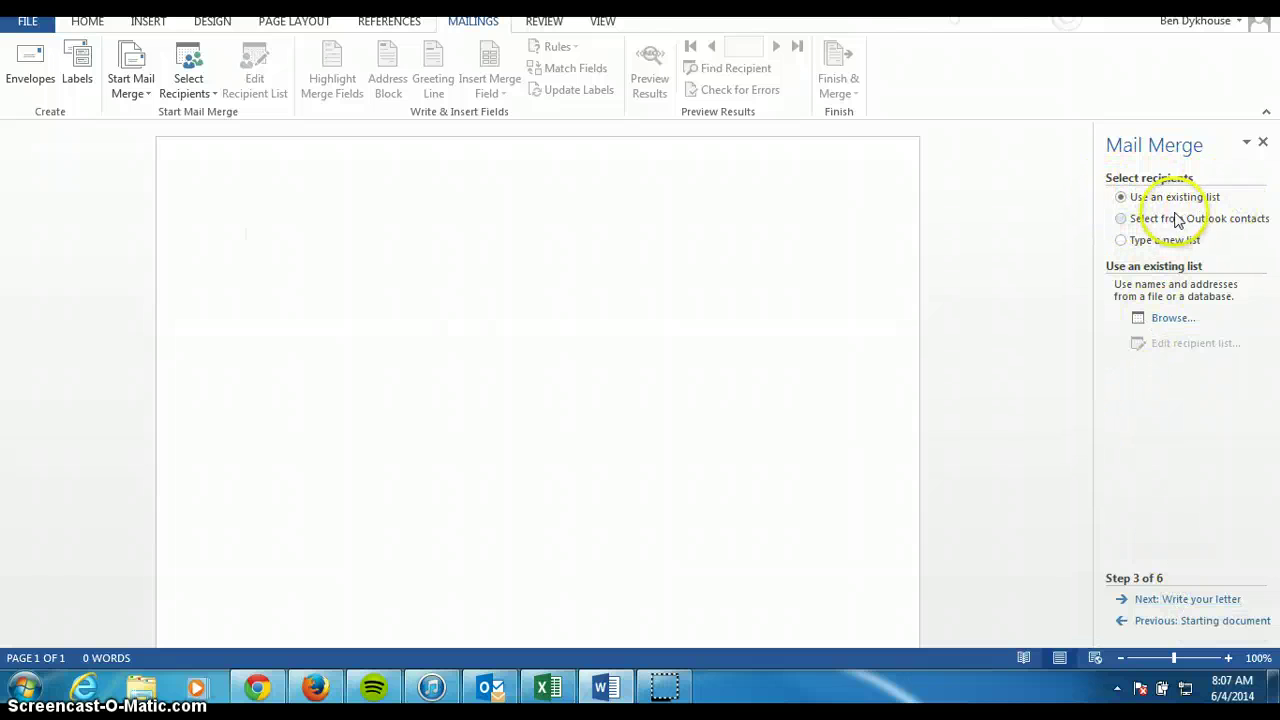
{"action": "mouse_move", "coordinate": [548, 688]}
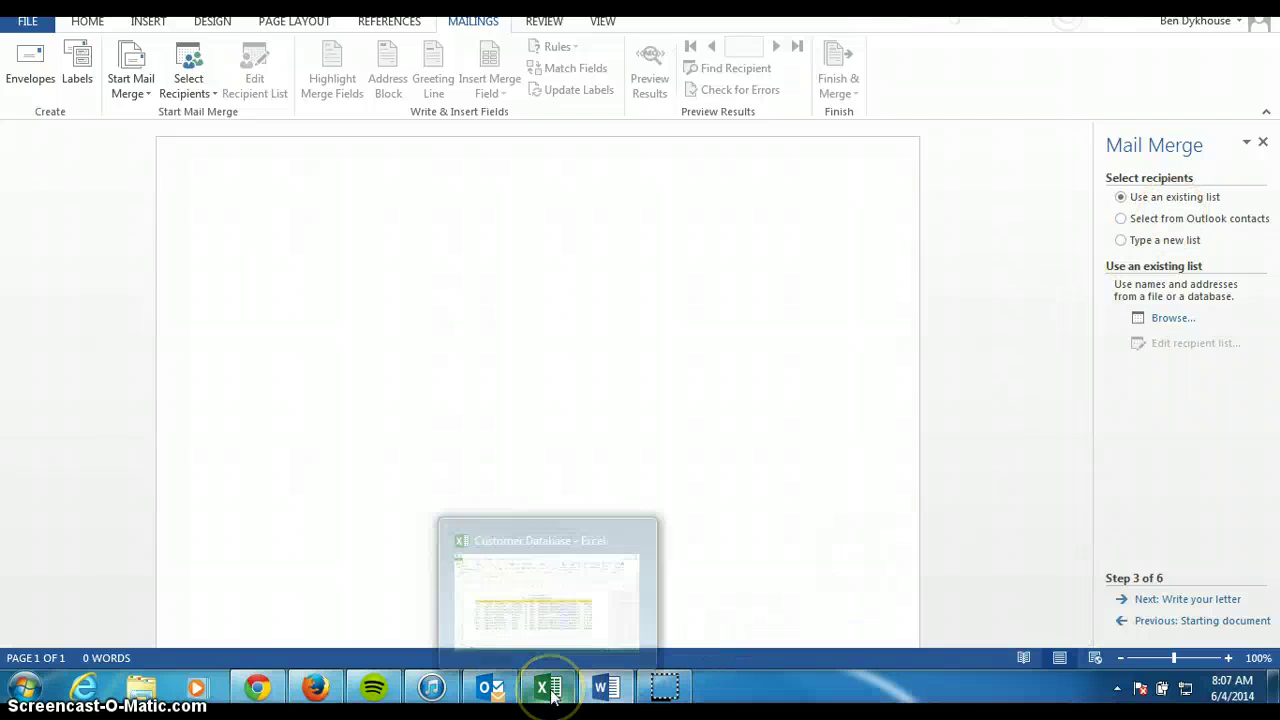
- Browse via teachers$ > CEO Challenge-Comp Apps > Unit 2 > Mr. D projects and open Customer Database
{"action": "left_click", "coordinate": [1172, 319]}
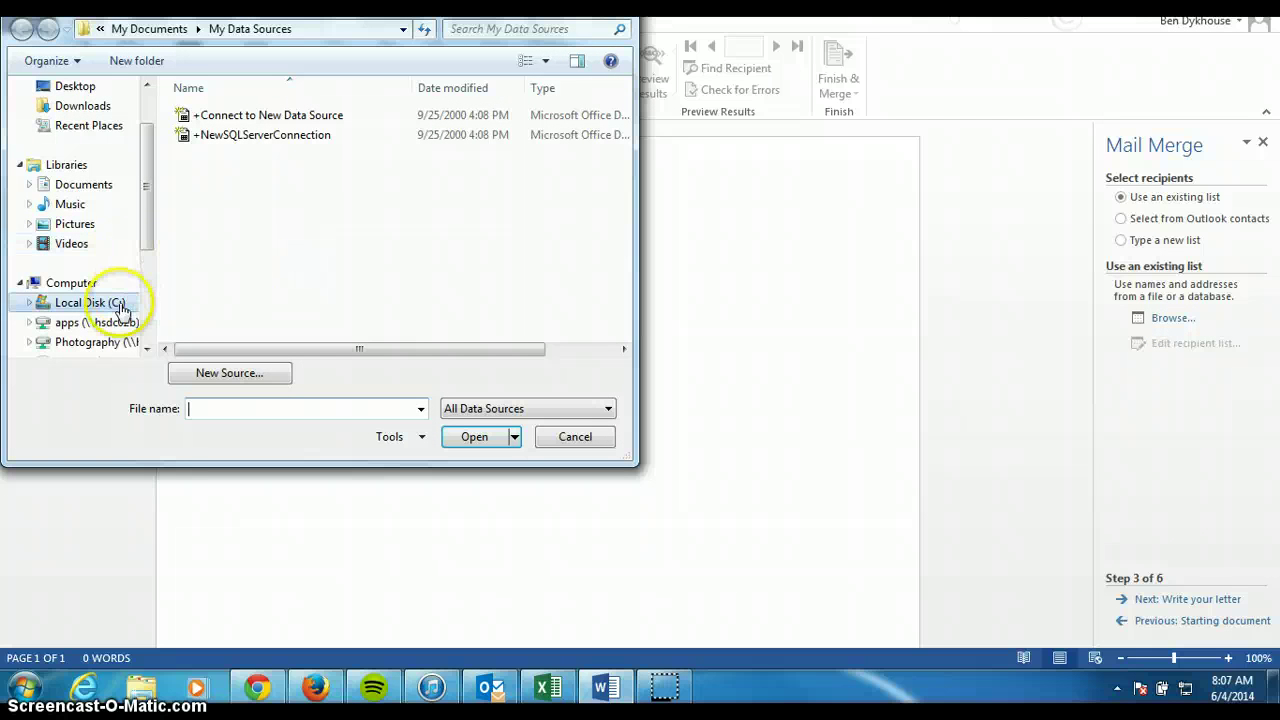
{"action": "left_click_drag", "start_coordinate": [145, 190], "coordinate": [145, 220]}
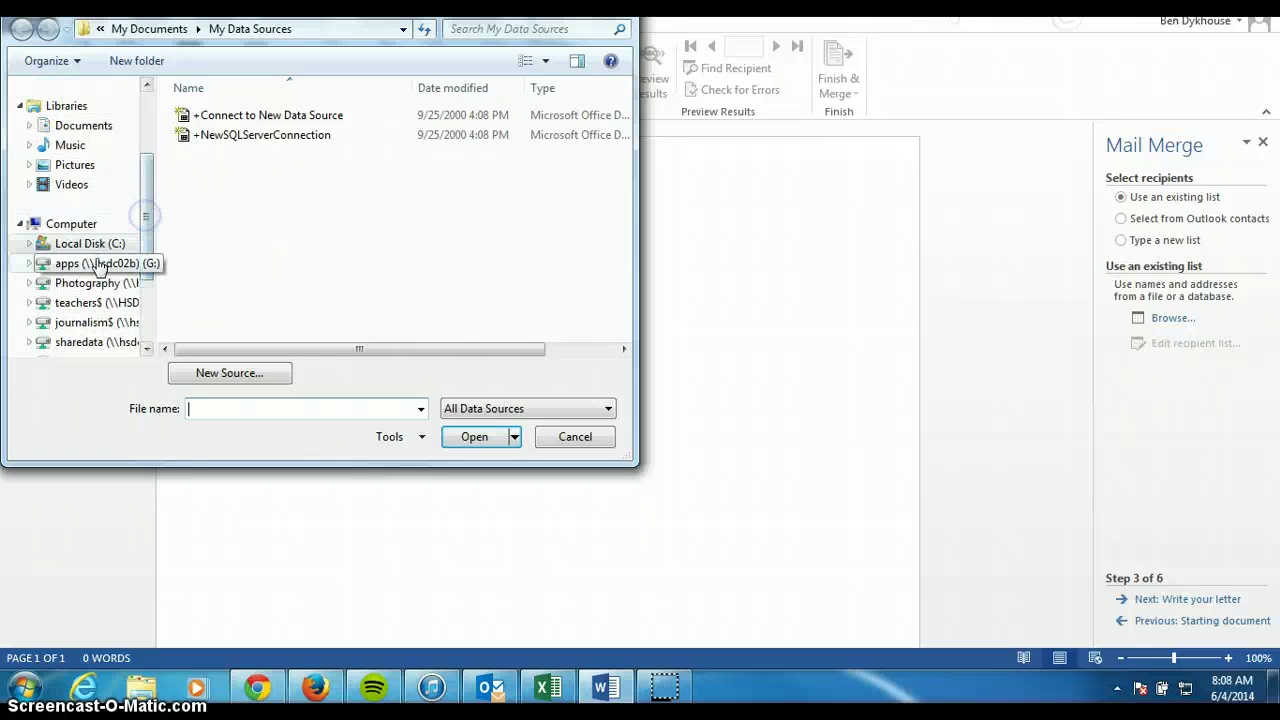
{"action": "left_click", "coordinate": [63, 302]}
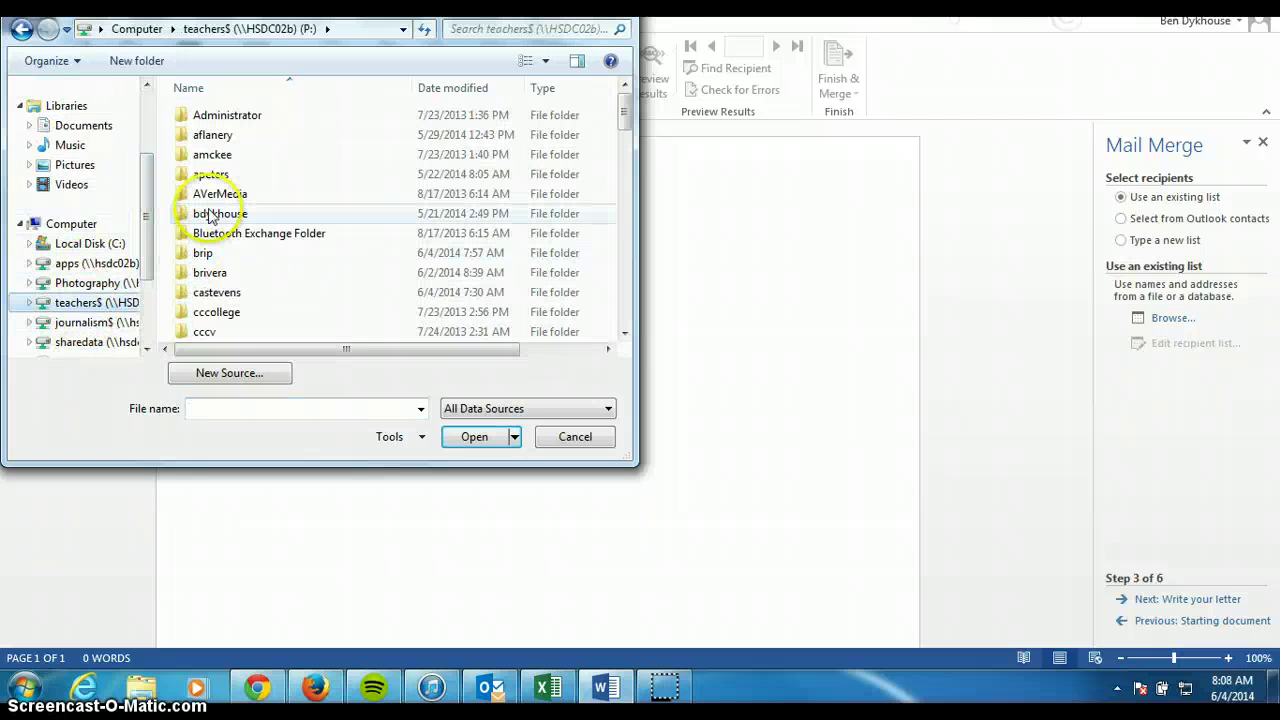
{"action": "double_click", "coordinate": [205, 213]}
{"action": "double_click", "coordinate": [212, 214]}
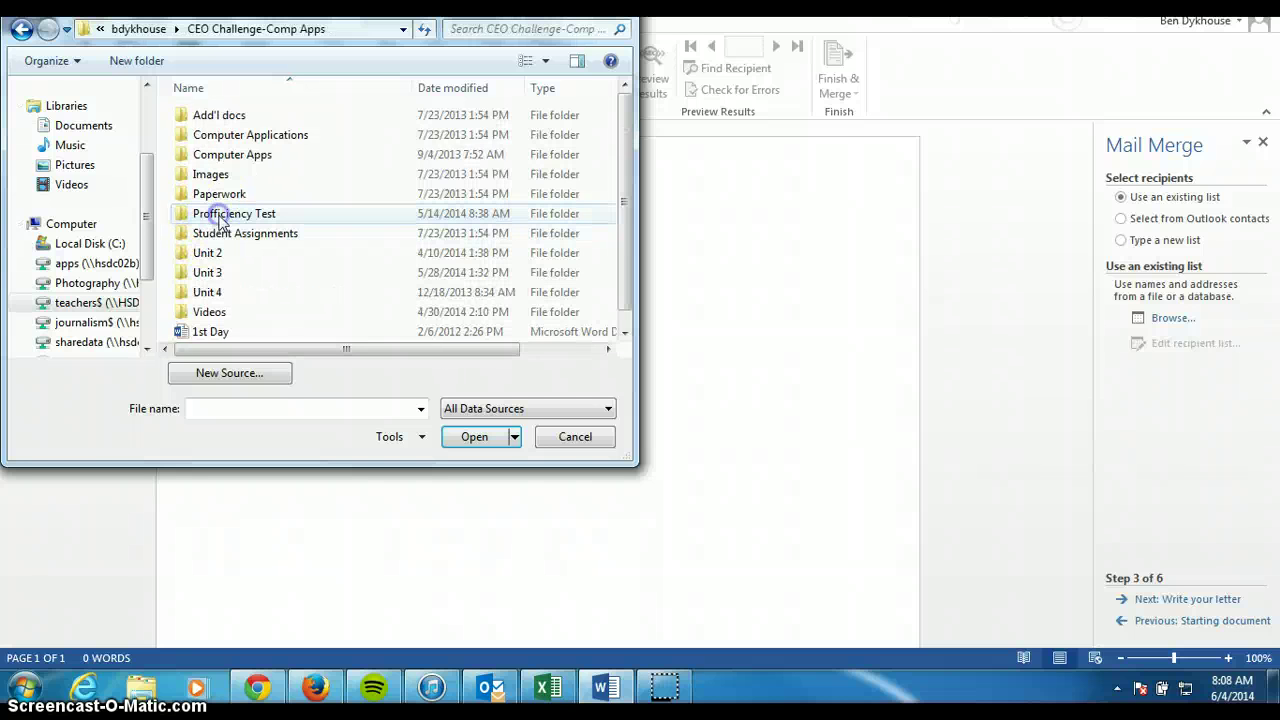
{"action": "double_click", "coordinate": [218, 254]}
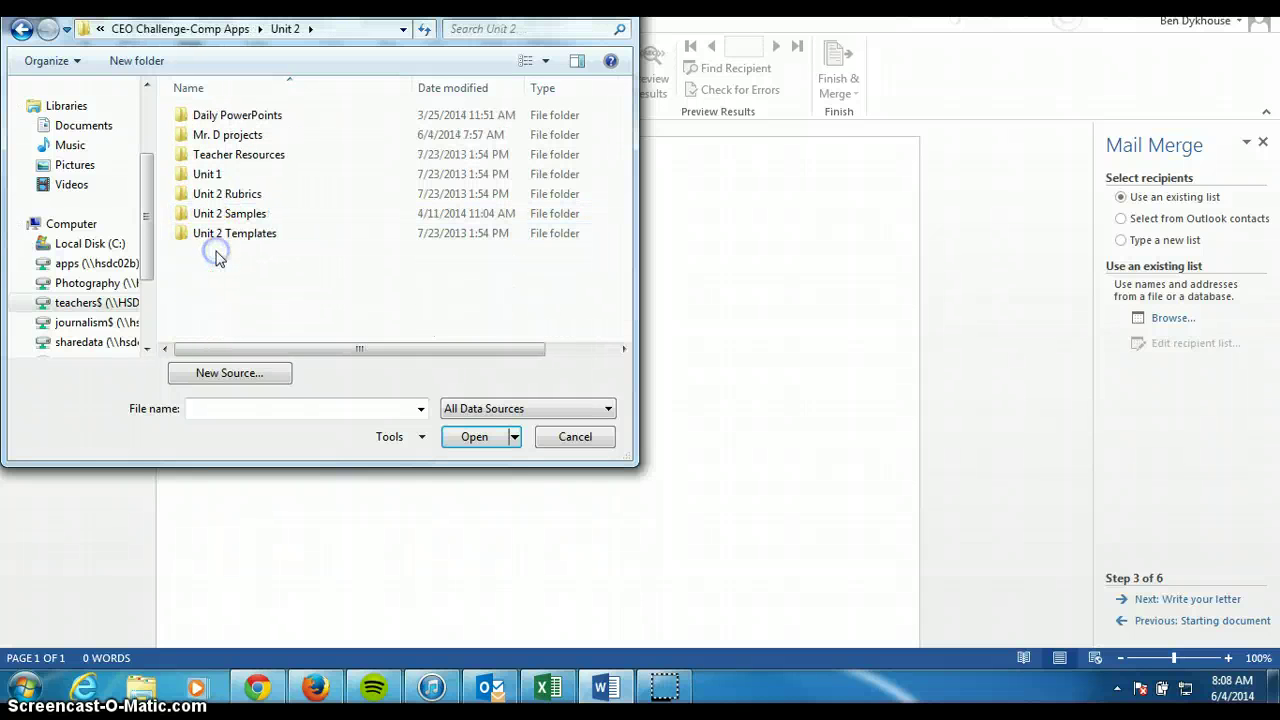
{"action": "double_click", "coordinate": [218, 134]}
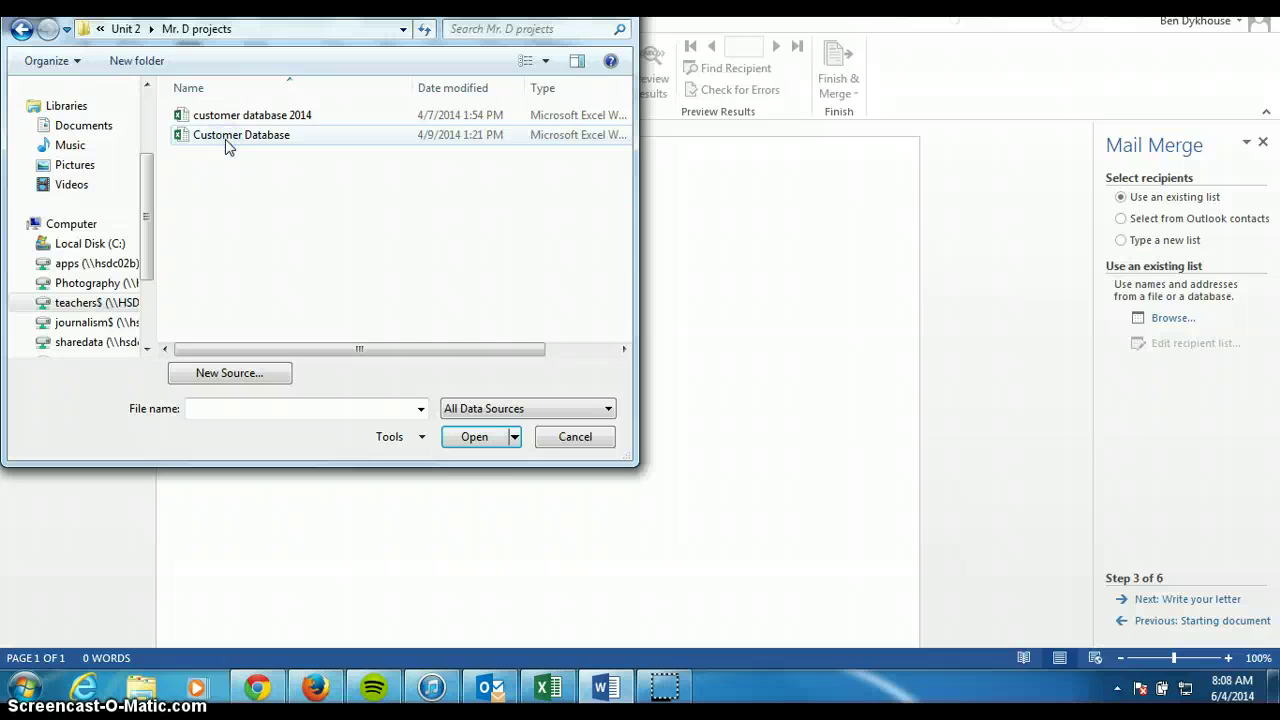
{"action": "left_click", "coordinate": [286, 138]}
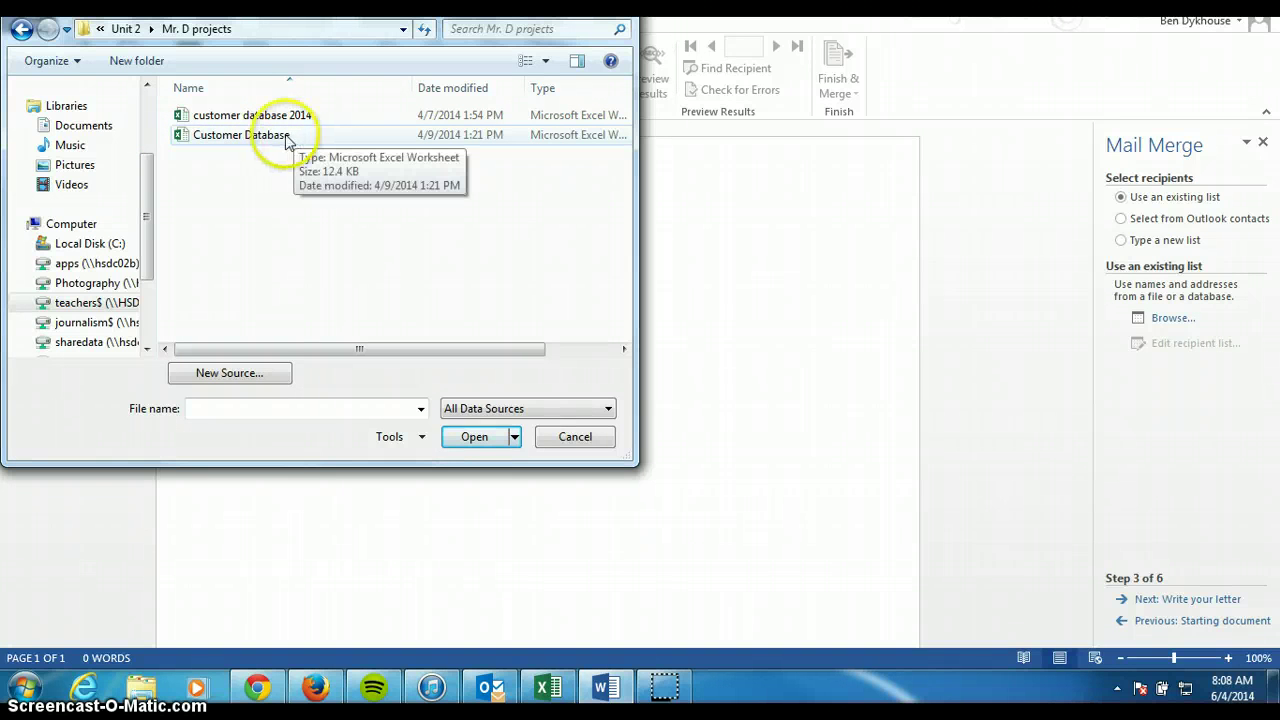
{"action": "double_click", "coordinate": [284, 139]}
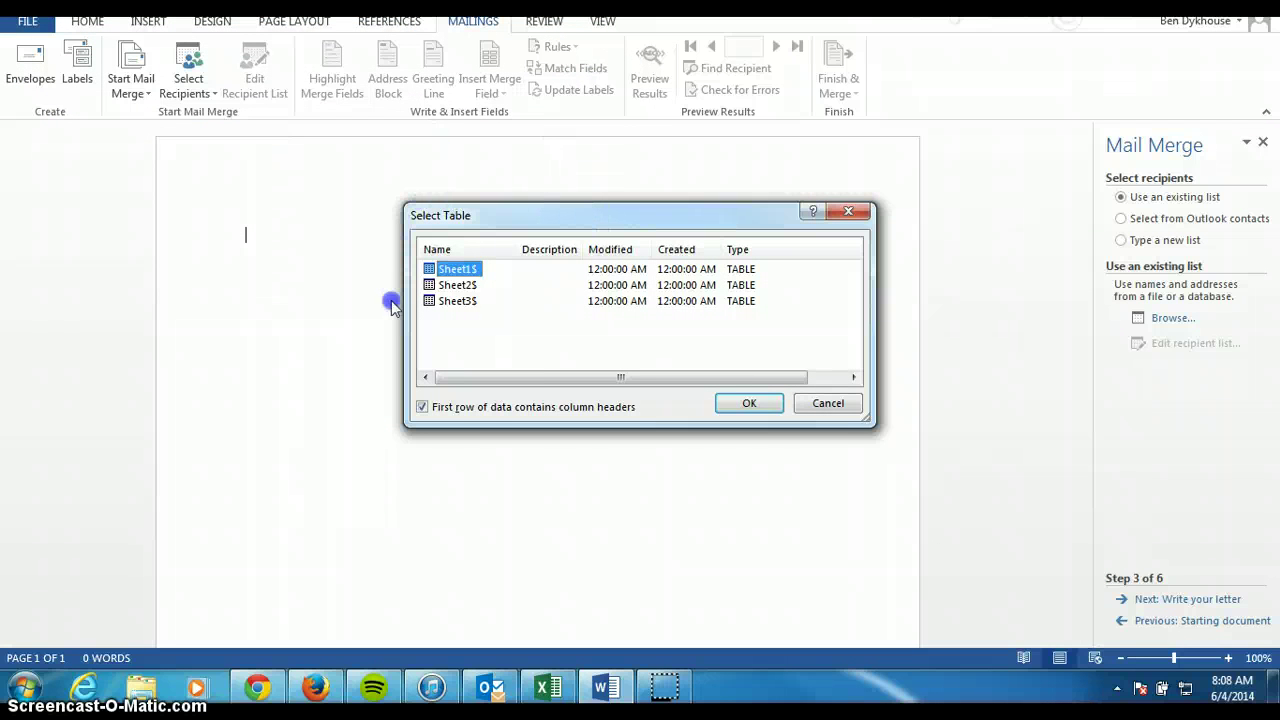
- Accept Sheet1$ as the table and confirm every customer in the Mail Merge Recipients list
{"action": "left_click", "coordinate": [748, 404]}
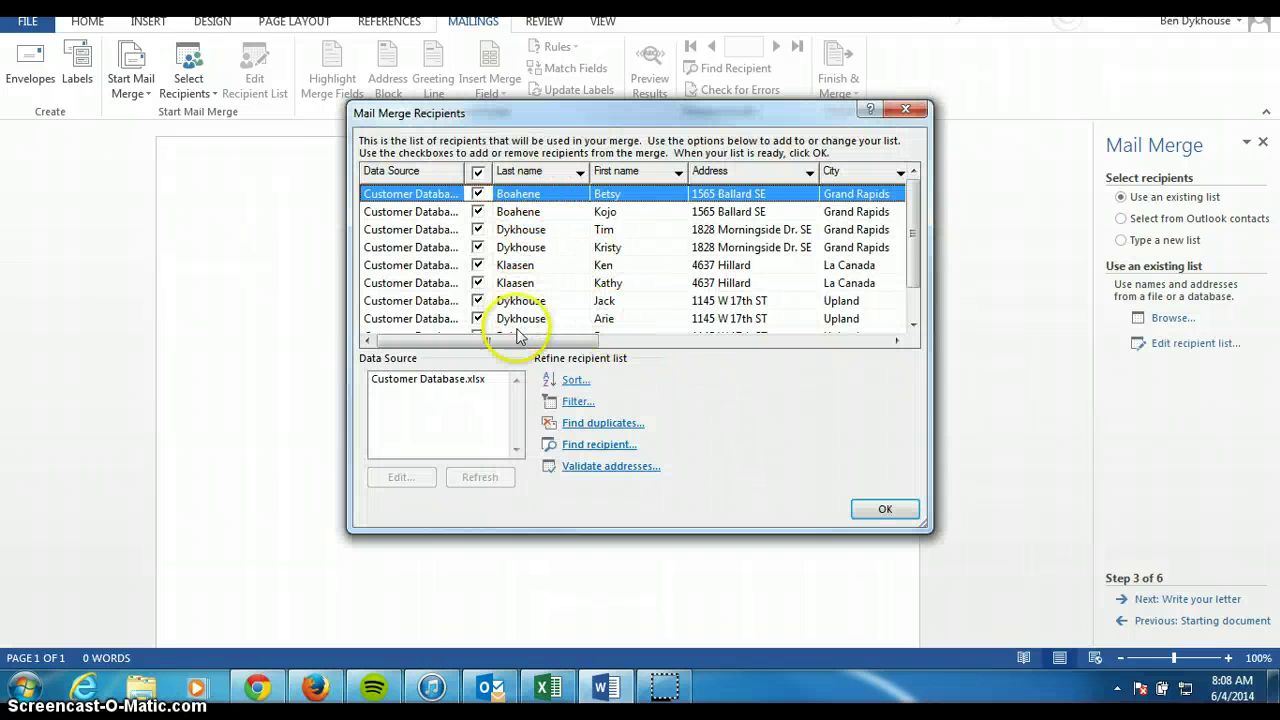
{"action": "mouse_move", "coordinate": [514, 341]}
{"action": "left_mouse_down"}
{"action": "mouse_move", "coordinate": [822, 349]}
{"action": "mouse_move", "coordinate": [512, 343]}
{"action": "left_mouse_up"}
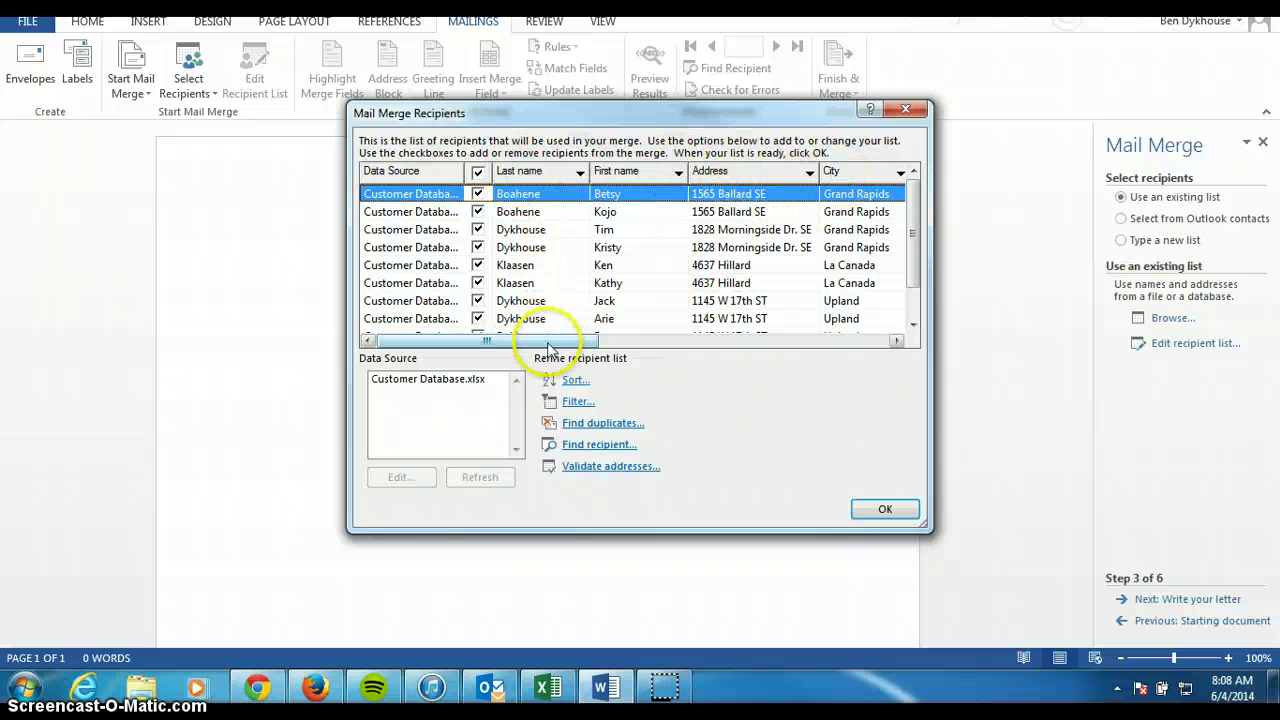
{"action": "left_click_drag", "start_coordinate": [562, 343], "coordinate": [500, 346]}
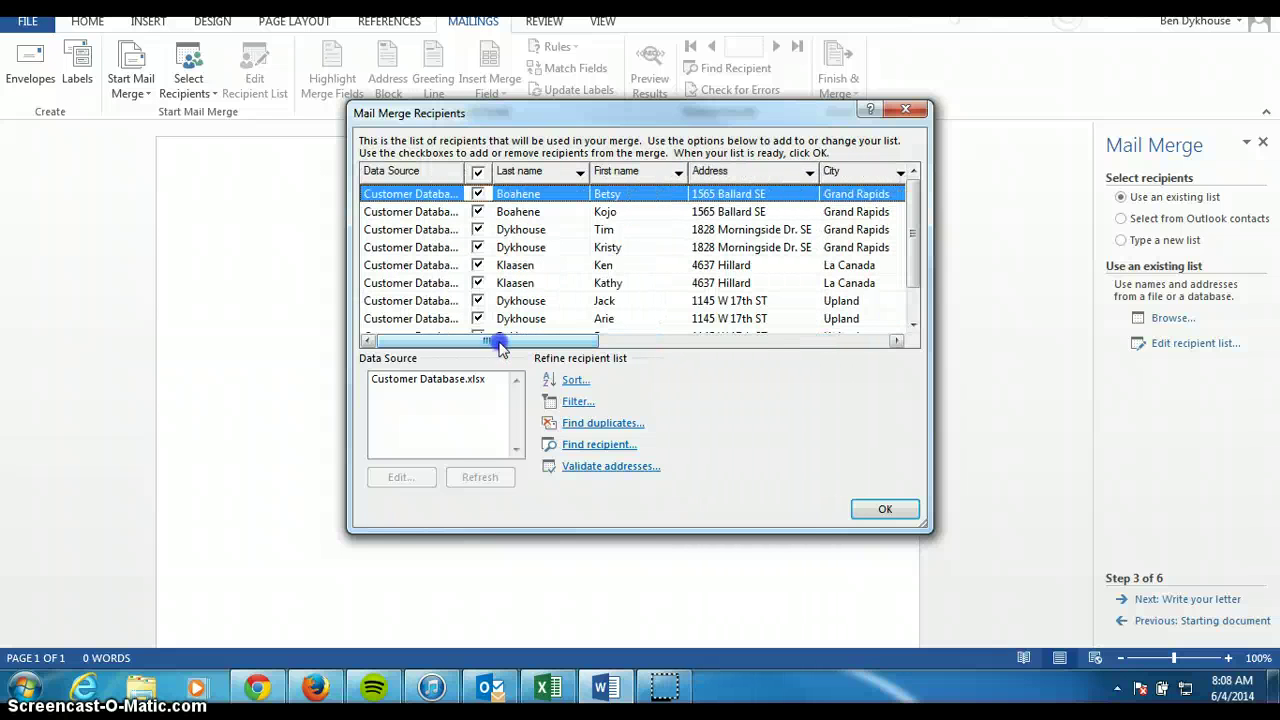
{"action": "left_click", "coordinate": [885, 510]}
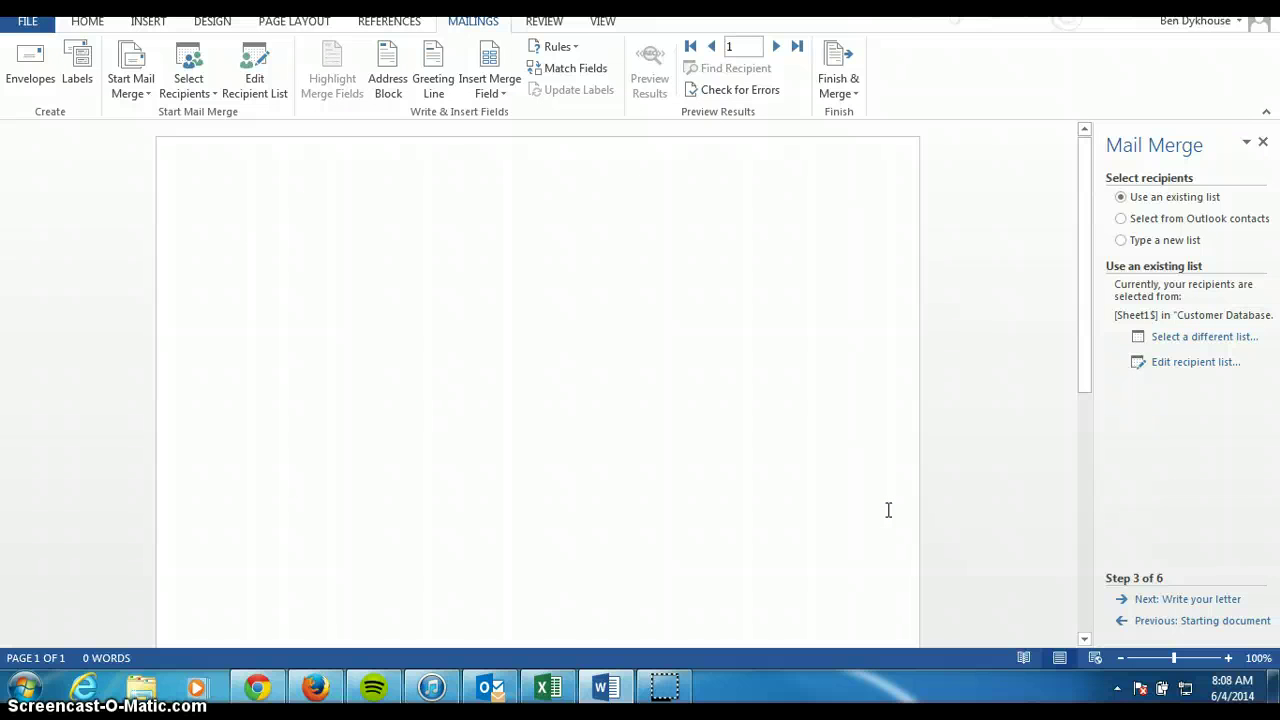
- Advance to Write your letter and bring up Match Fields for the address block
{"action": "left_click", "coordinate": [1190, 600]}
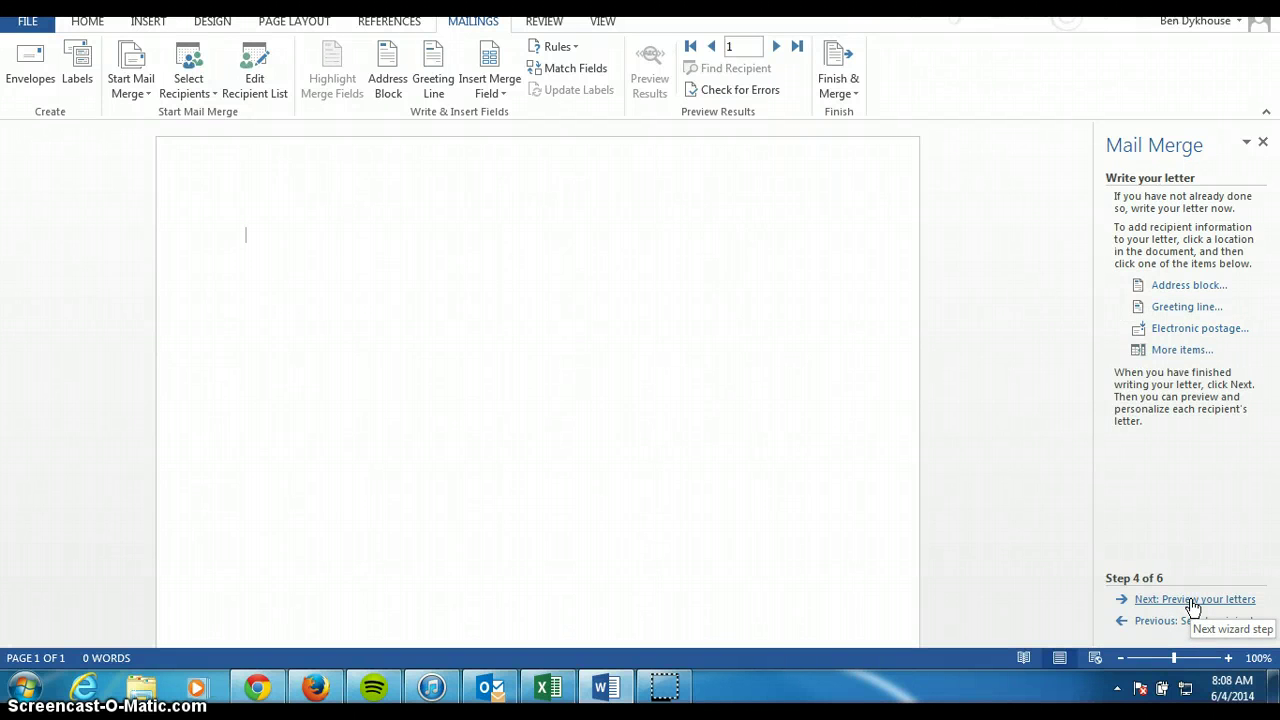
{"action": "left_click", "coordinate": [1188, 287]}
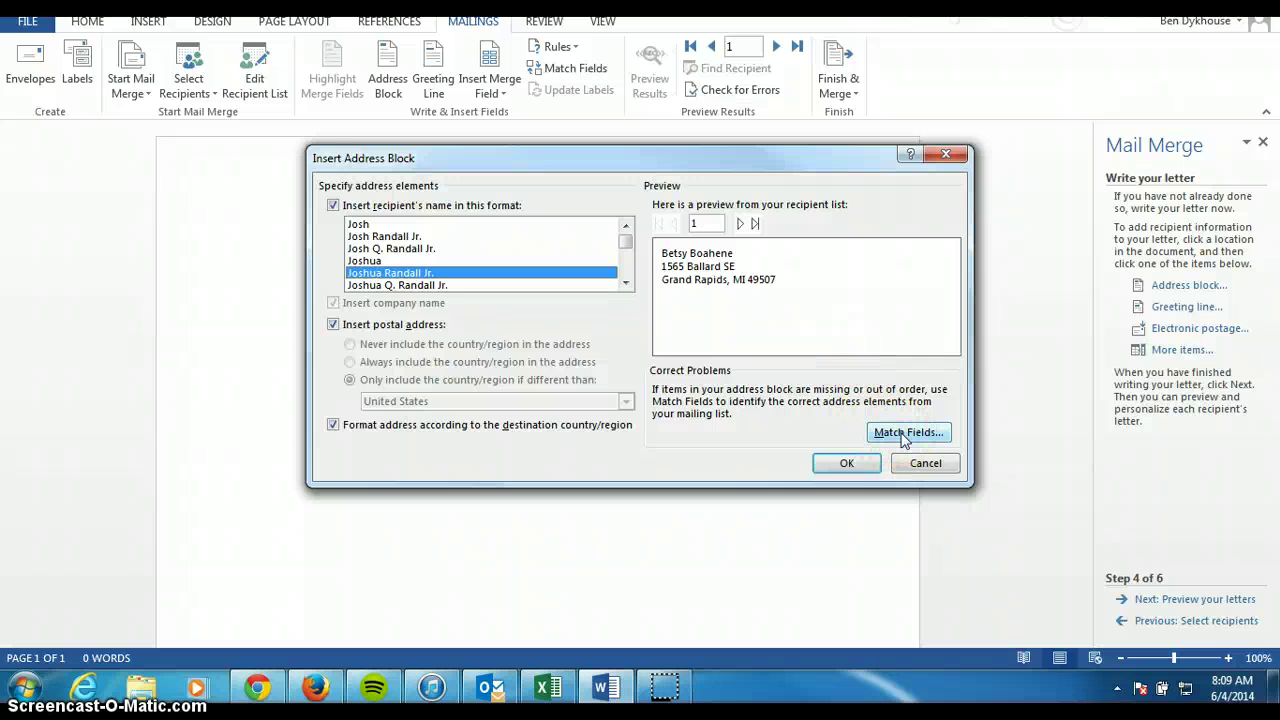
{"action": "left_click", "coordinate": [905, 433]}
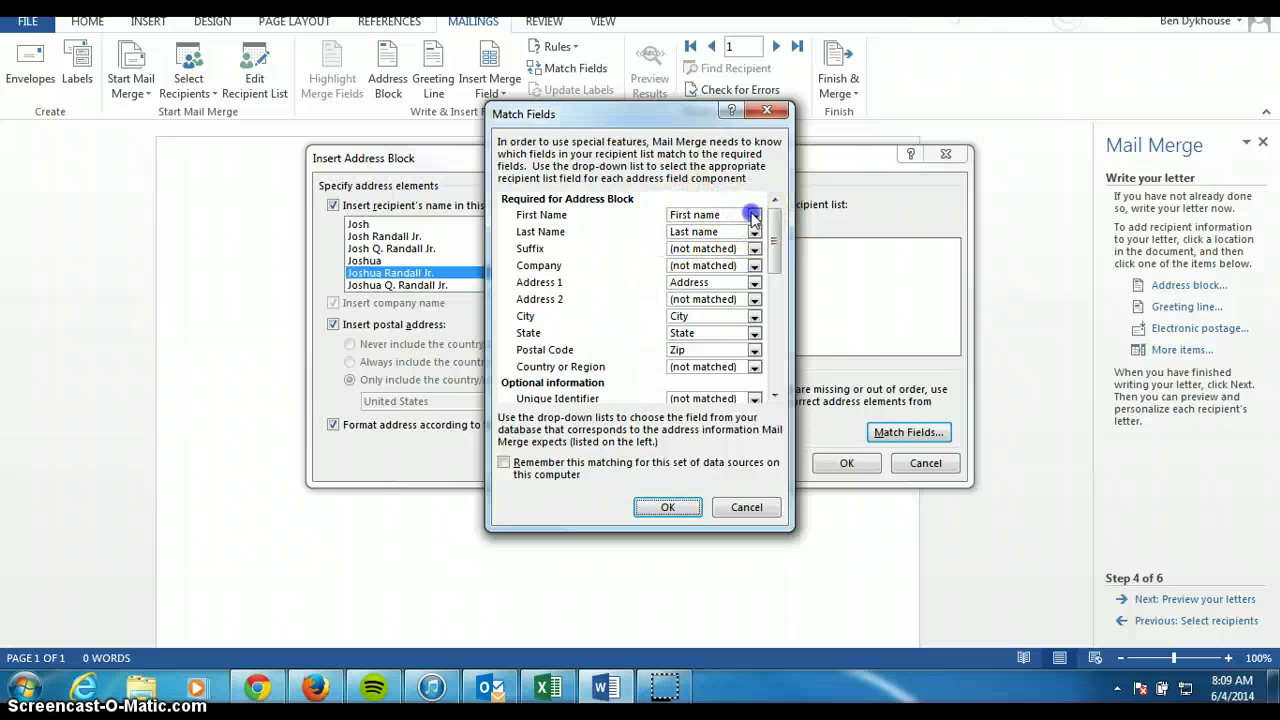
- Keep First Name mapped to First name and insert «AddressBlock» with a new line below
{"action": "left_click", "coordinate": [755, 216]}
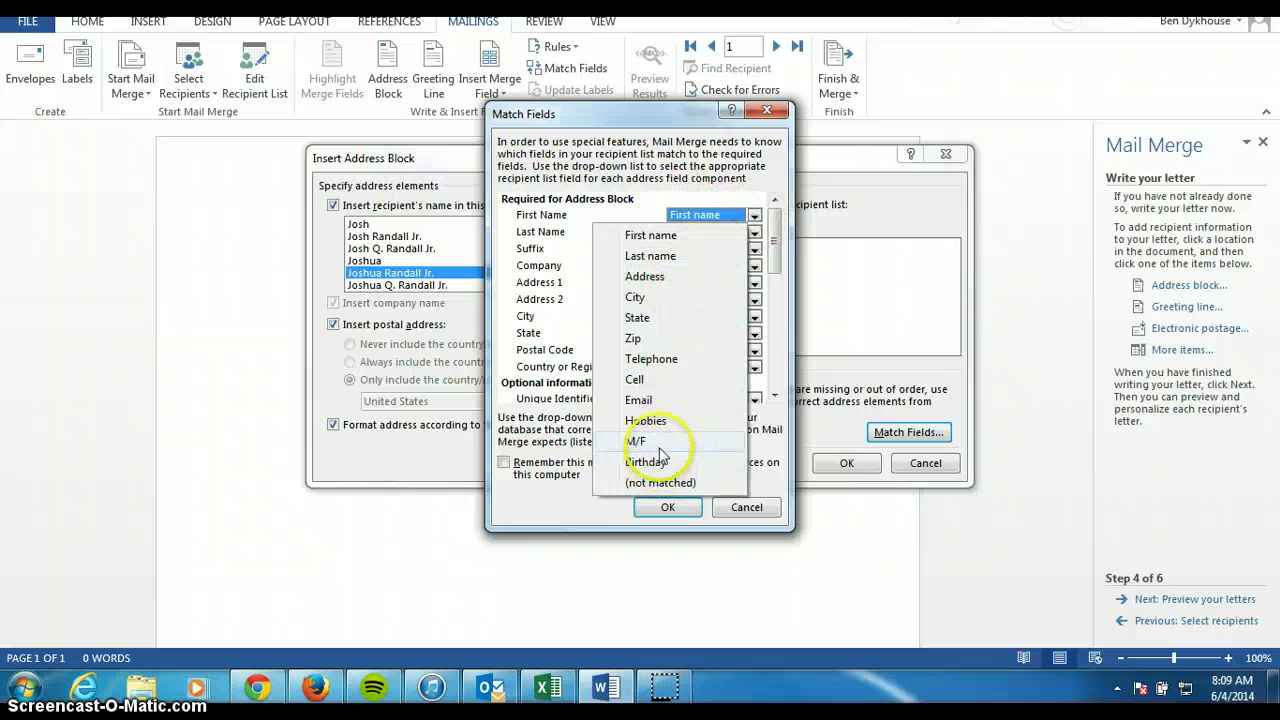
{"action": "left_click", "coordinate": [652, 237]}
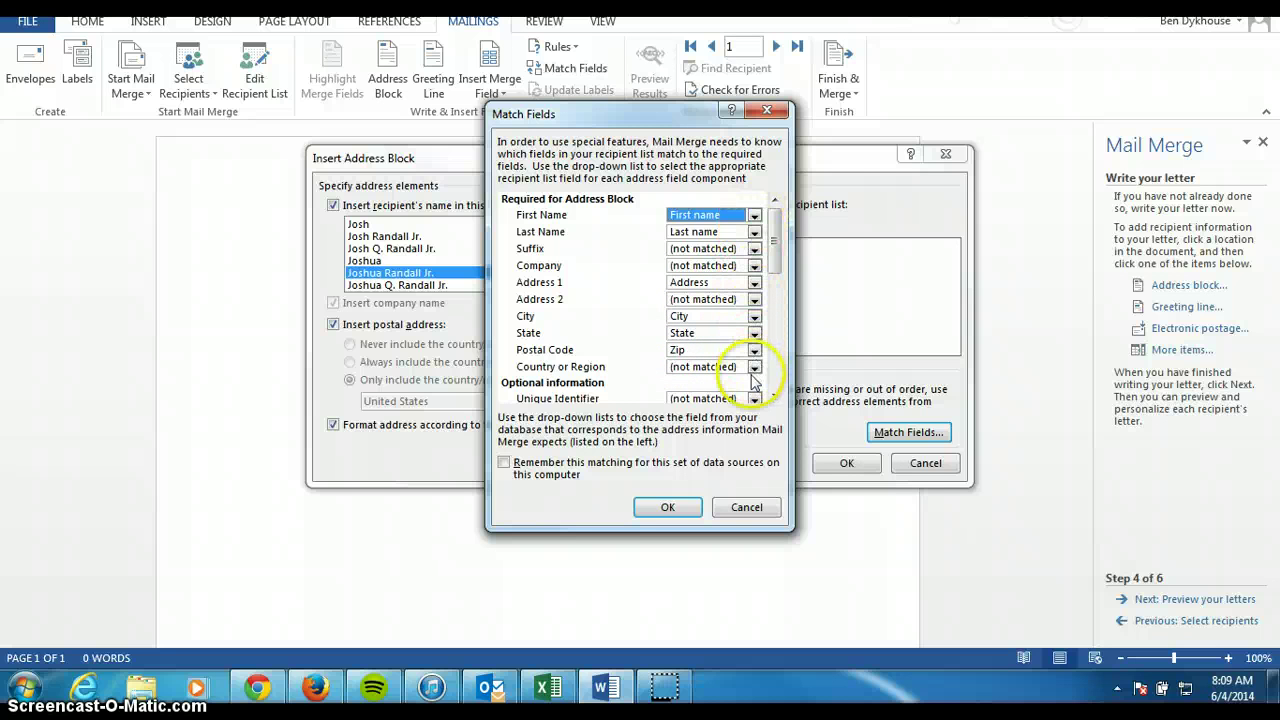
{"action": "left_click", "coordinate": [665, 509]}
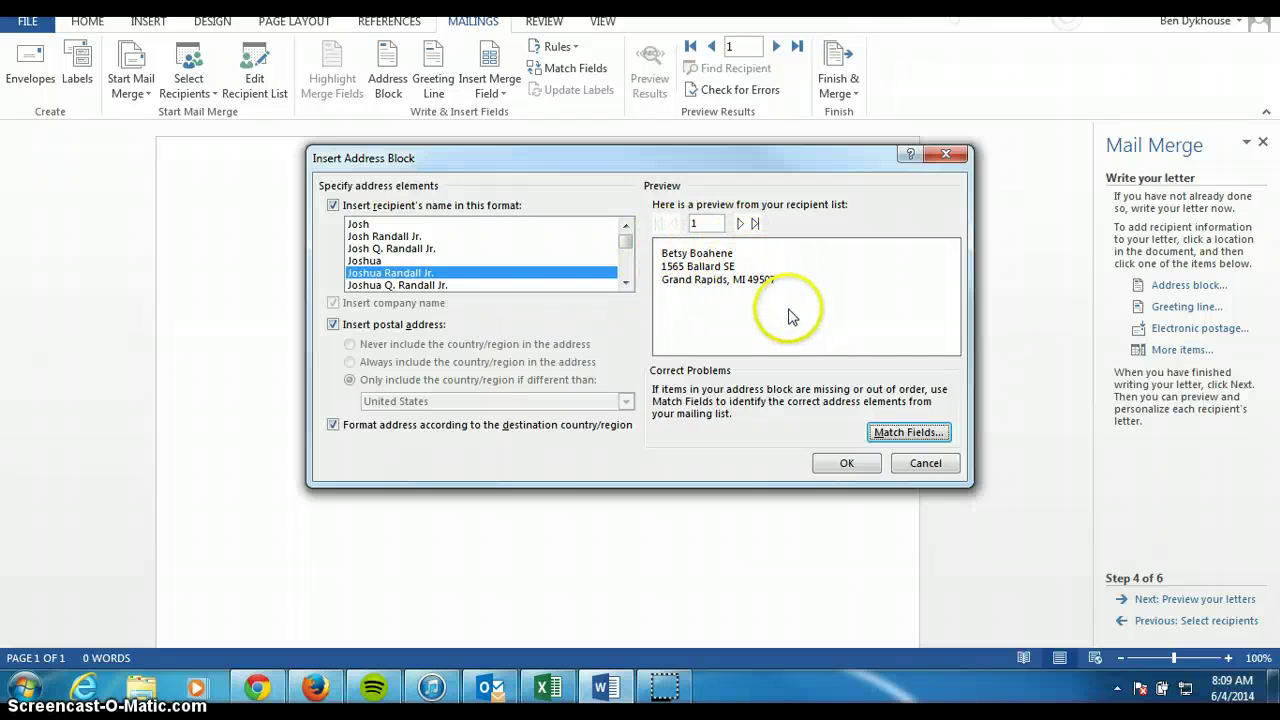
{"action": "left_click", "coordinate": [845, 465]}
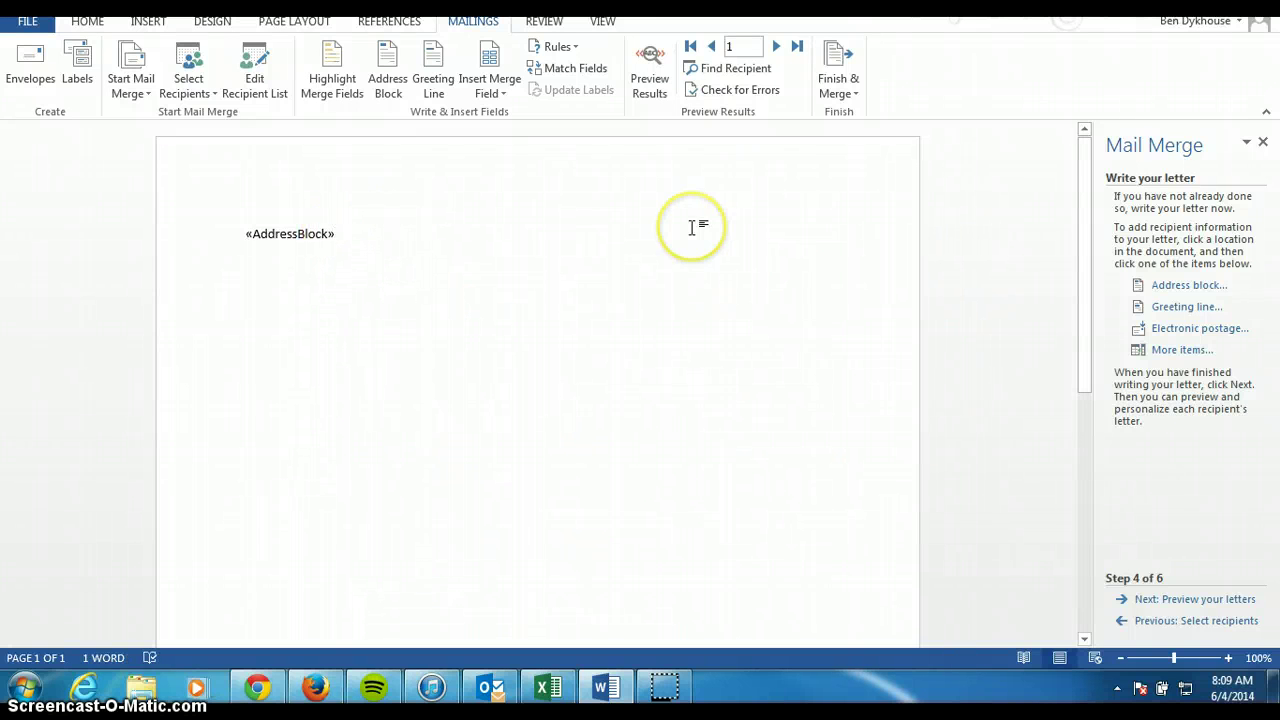
{"action": "key", "text": "Return"}
{"action": "key", "text": "Return"}
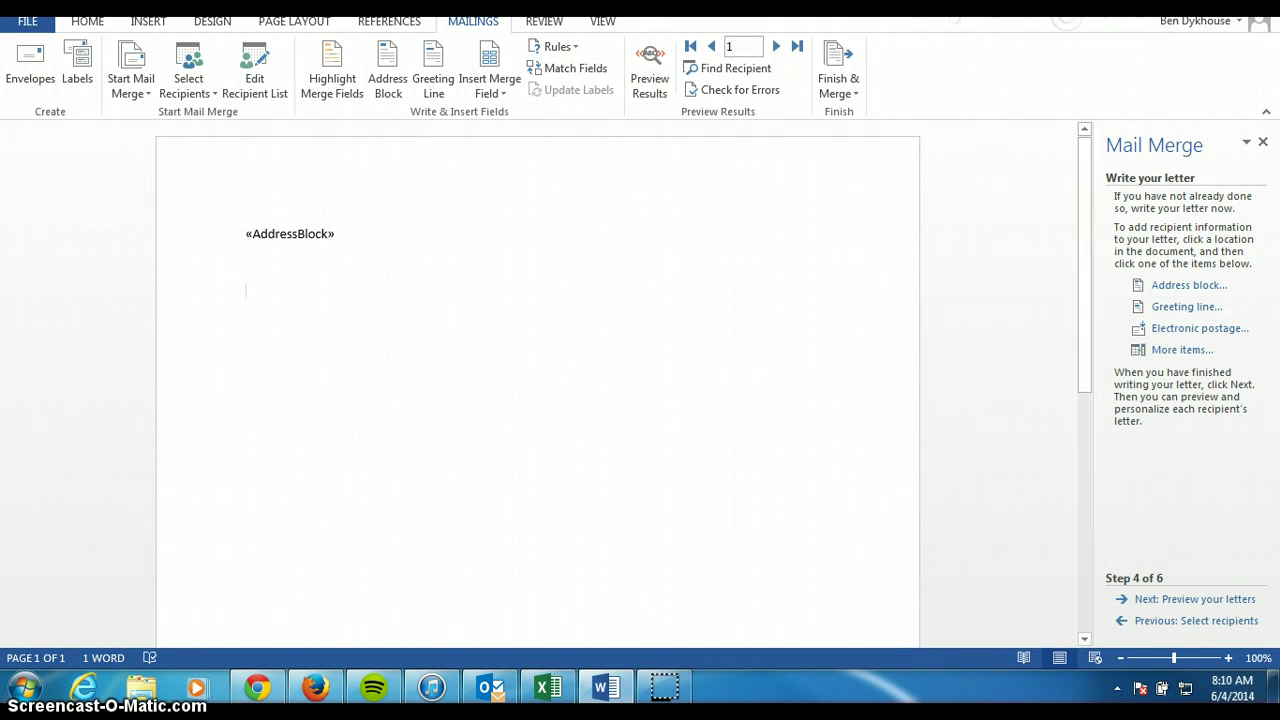
- Insert a 'Dear' «GreetingLine», confirming First name as the first-name field
{"action": "left_click", "coordinate": [1190, 307]}
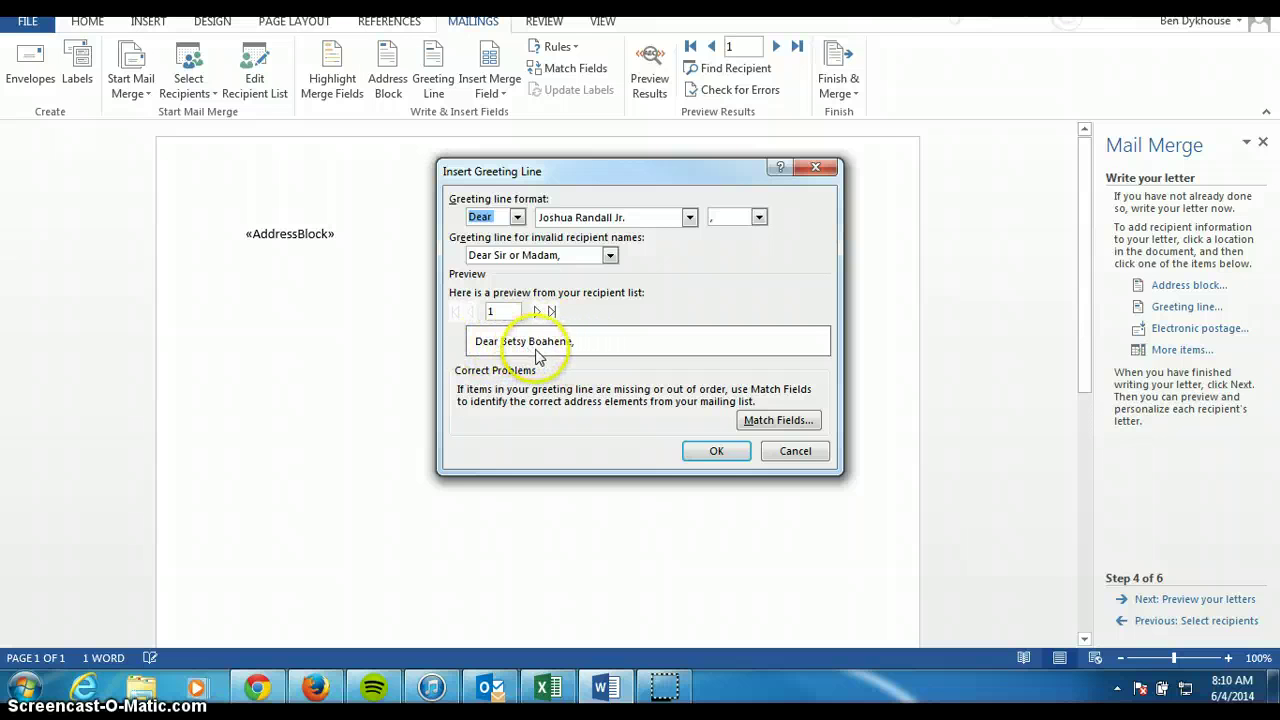
{"action": "left_click", "coordinate": [779, 421]}
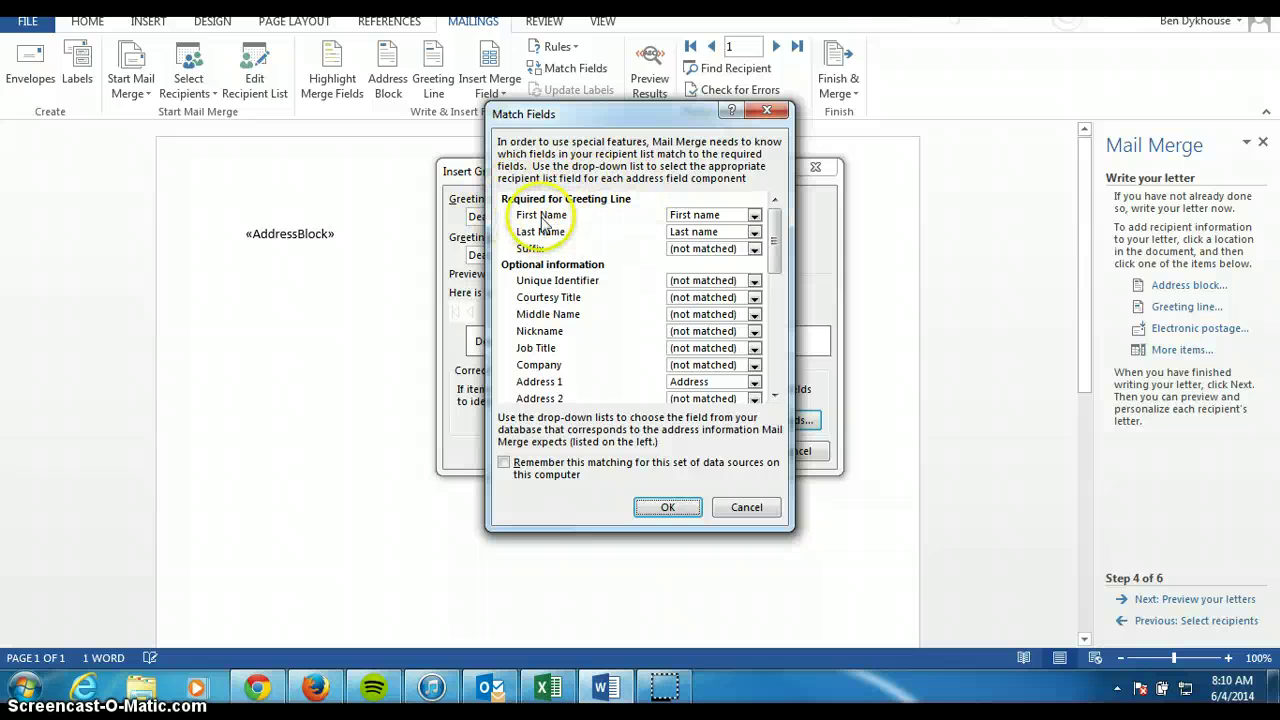
{"action": "left_click", "coordinate": [754, 216]}
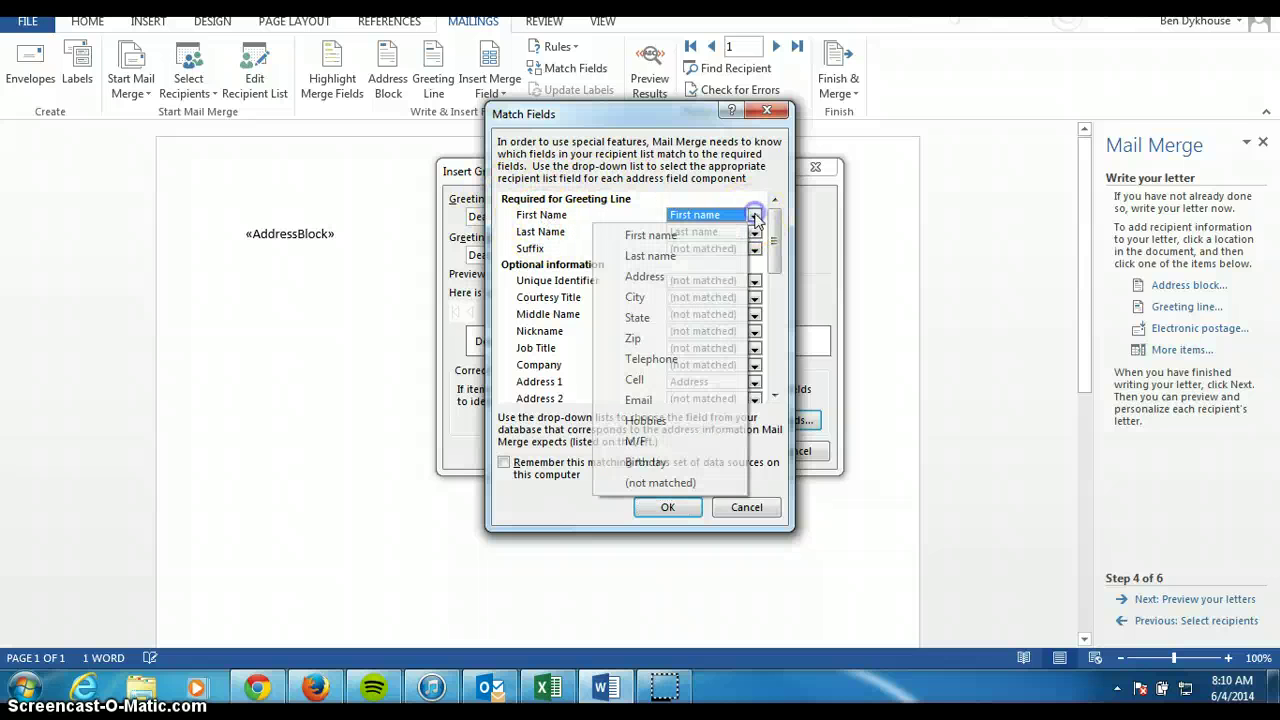
{"action": "left_click", "coordinate": [716, 244]}
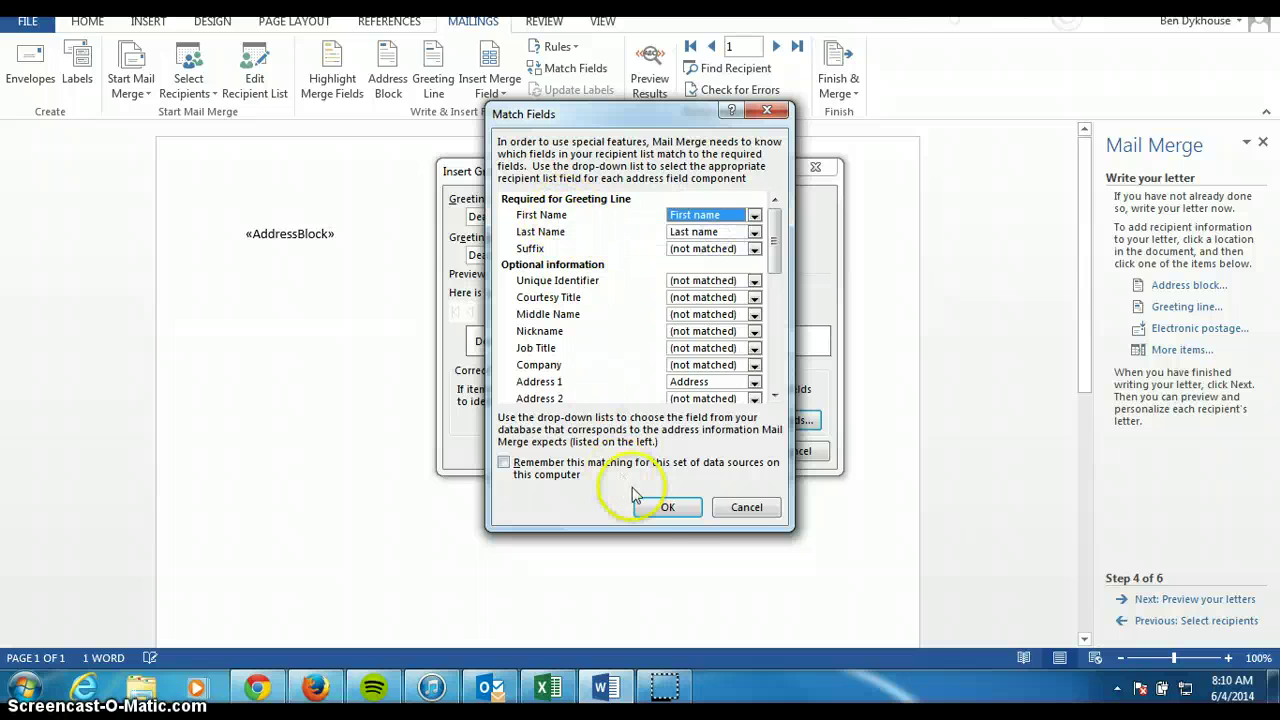
{"action": "left_click", "coordinate": [665, 507]}
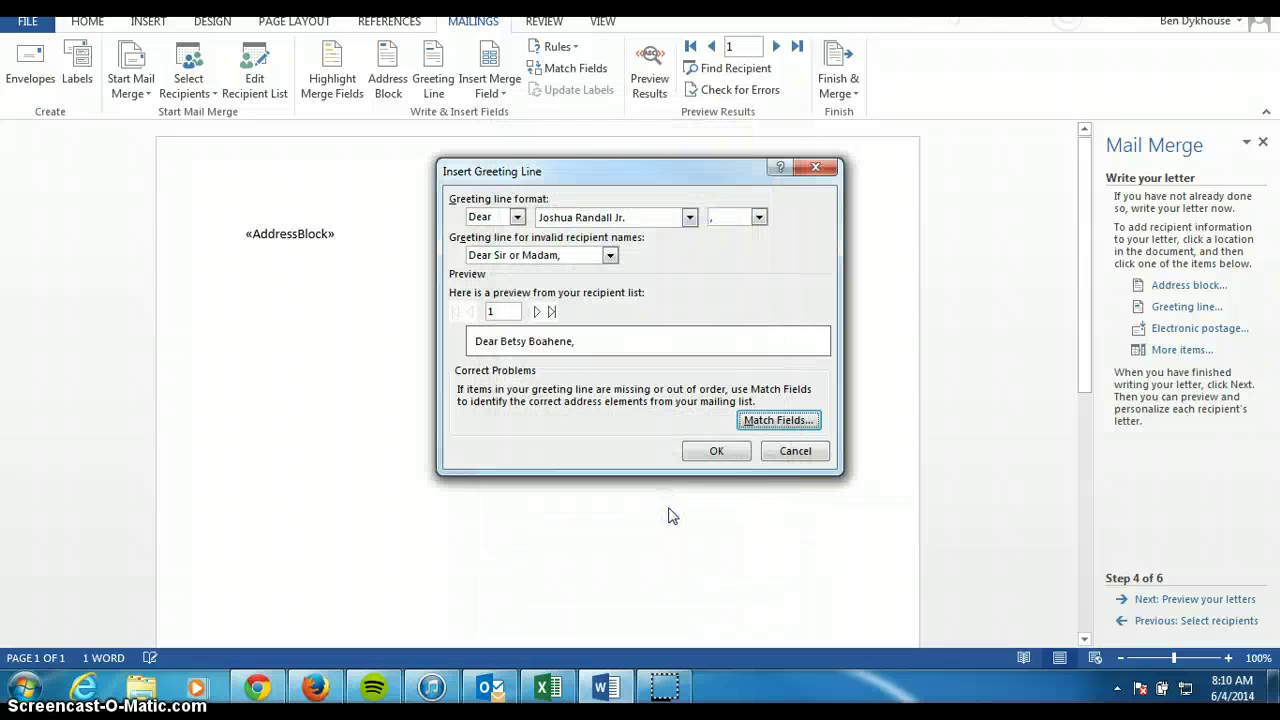
{"action": "left_click", "coordinate": [716, 452]}
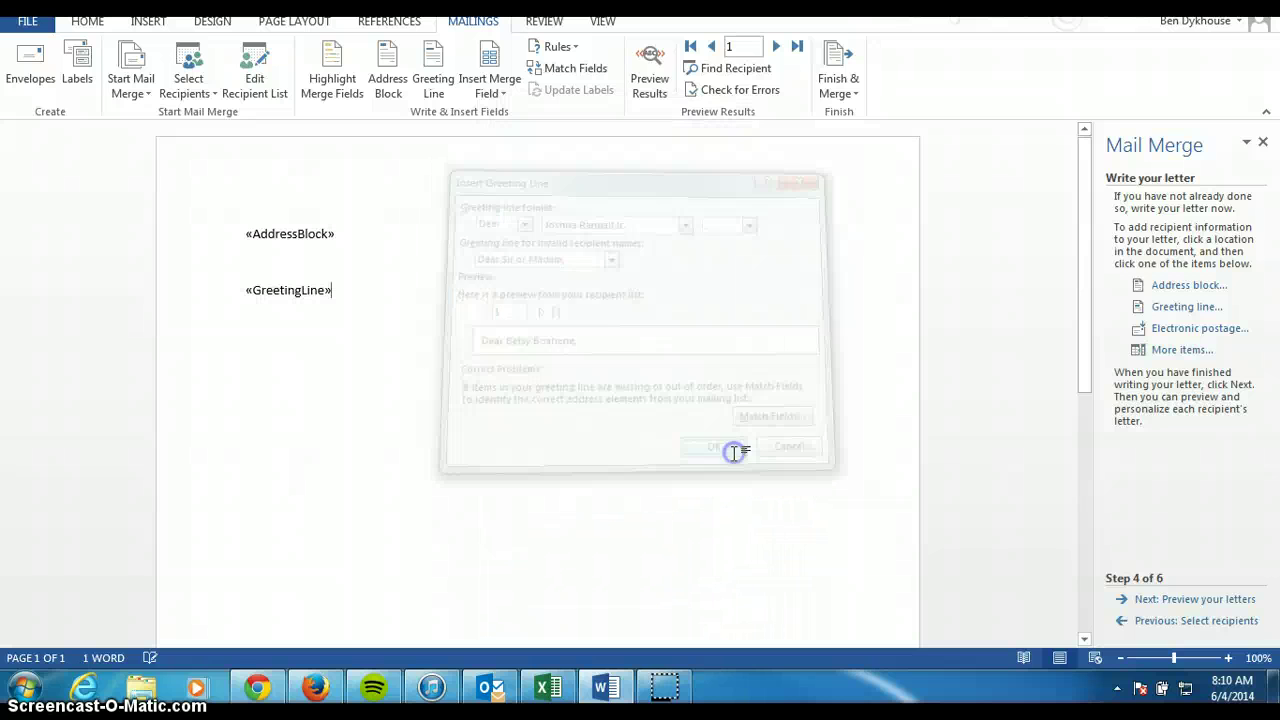
- Begin the thank-you body paragraph below the greeting line and return to its end
{"action": "key", "text": "Return"}
{"action": "key", "text": "Return"}
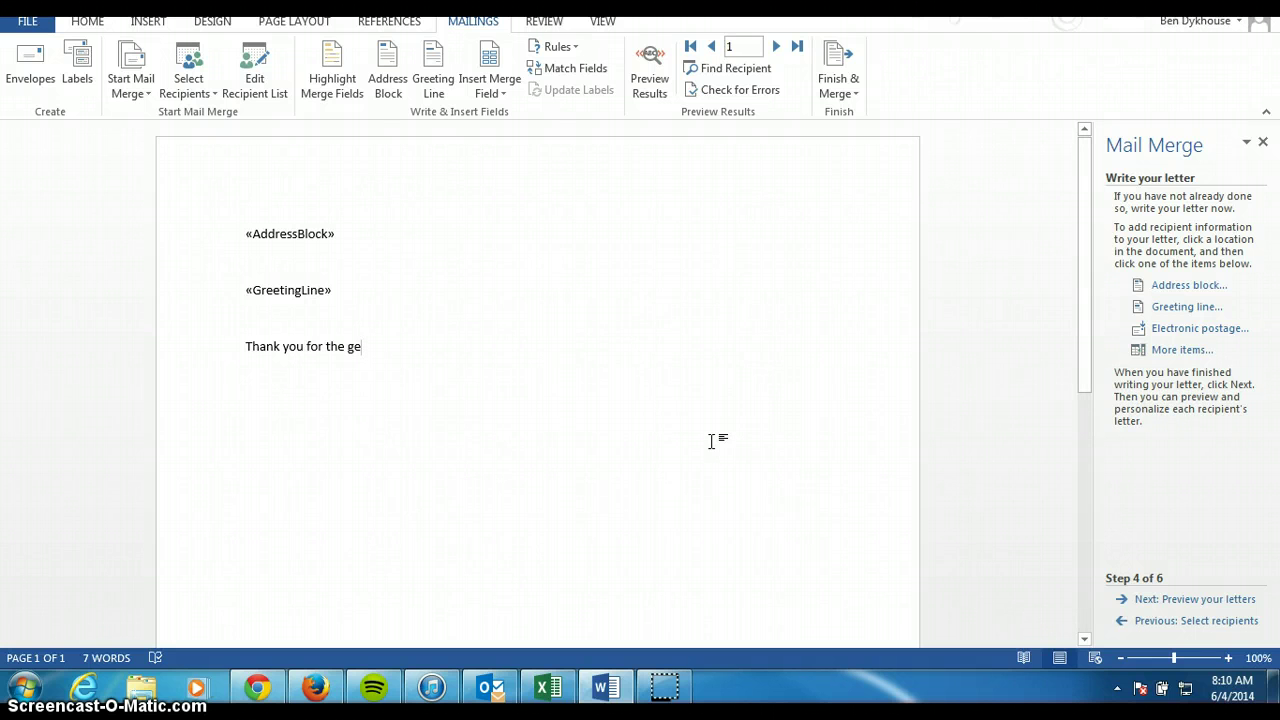
{"action": "left_click", "coordinate": [711, 441]}
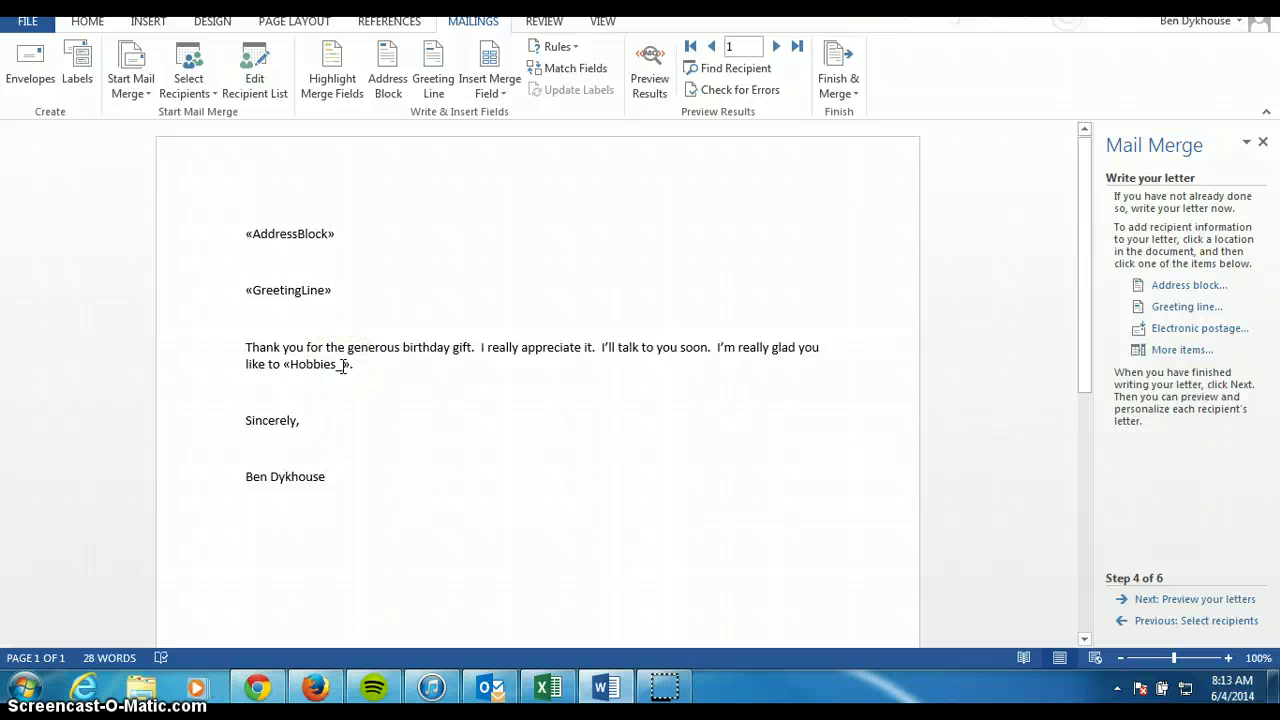
- Check the merge field list without inserting, then place the cursor after «Hobbies_»
{"action": "left_click", "coordinate": [1183, 352]}
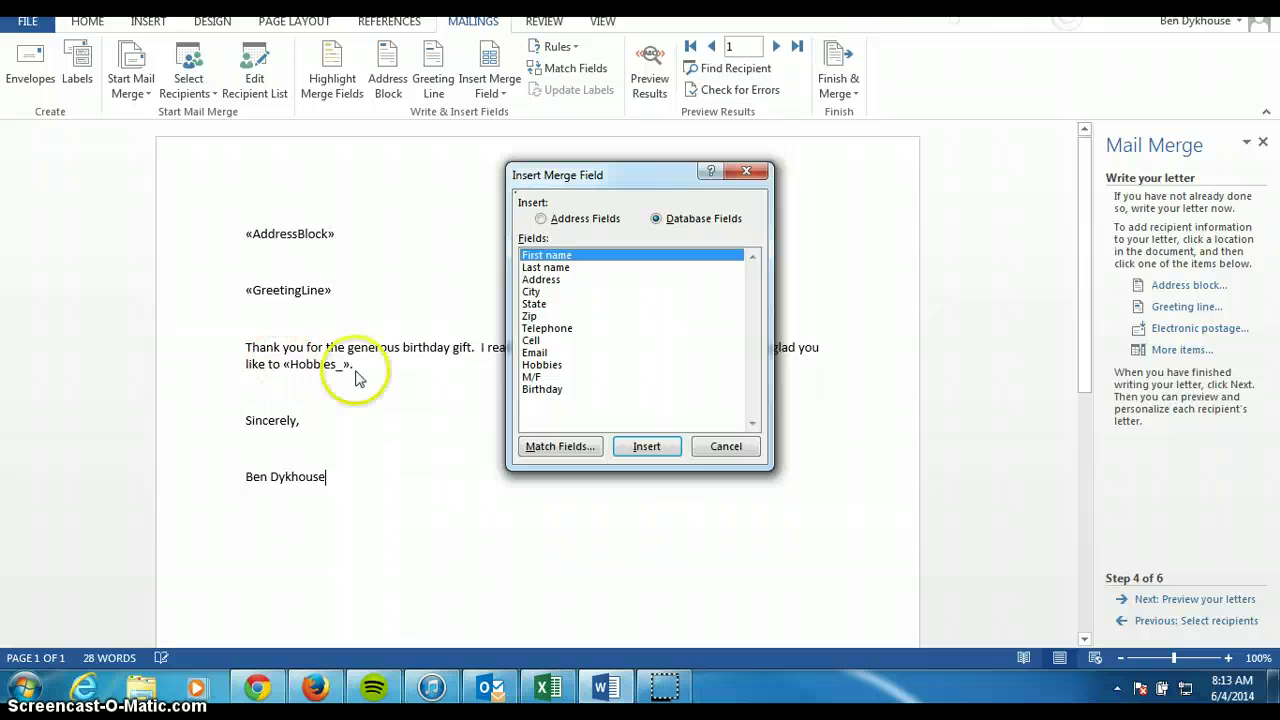
{"action": "left_click", "coordinate": [537, 382]}
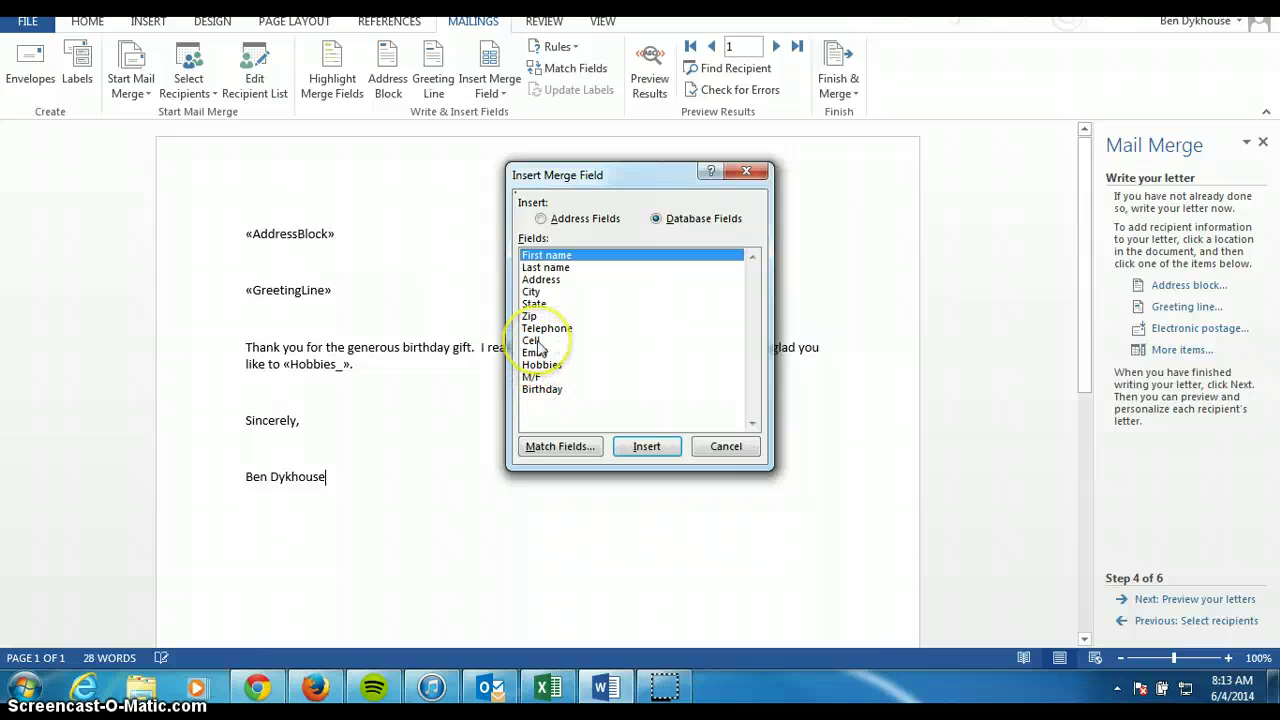
{"action": "left_click", "coordinate": [716, 450]}
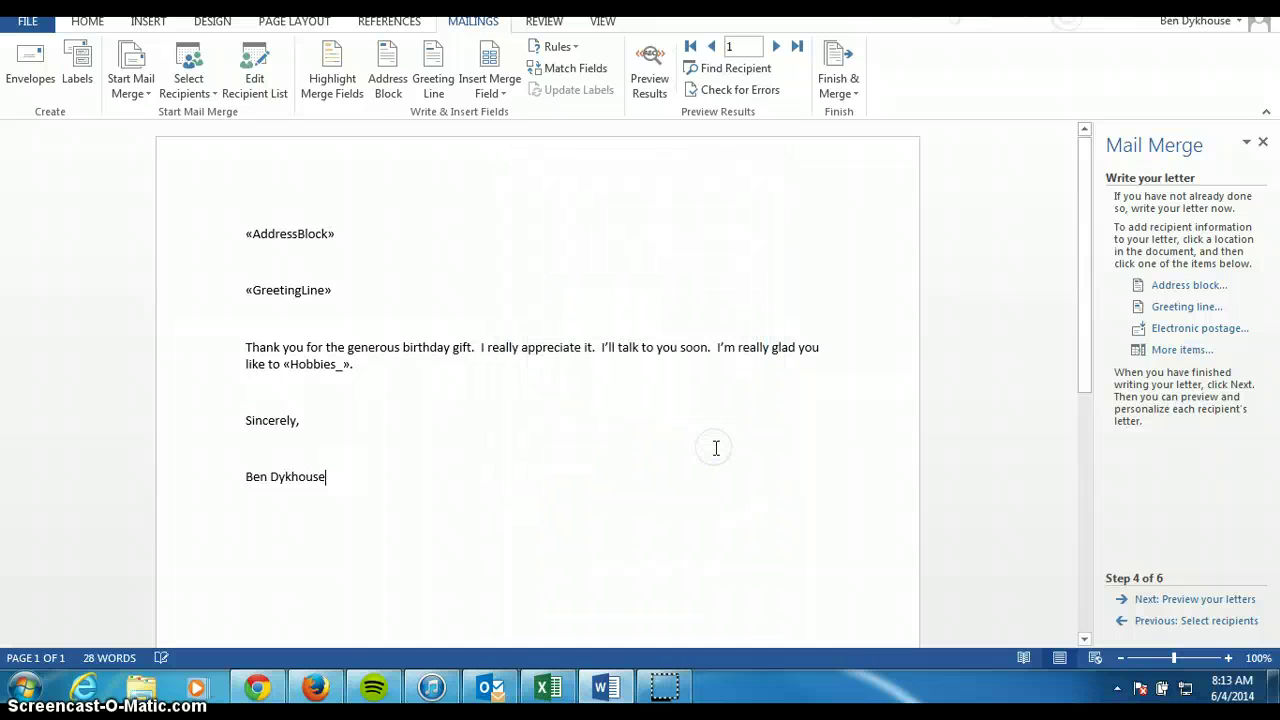
{"action": "left_click", "coordinate": [467, 371]}
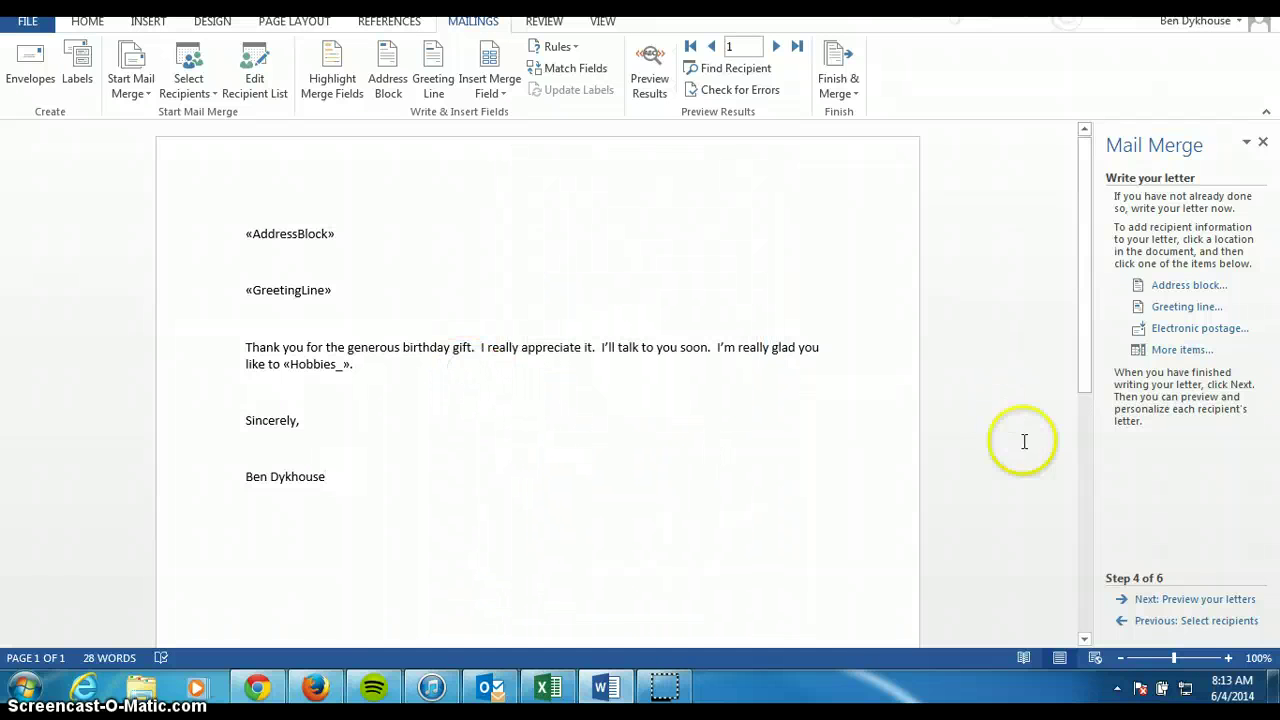
- Preview recipient 1's letter and inspect the merged hobbies 'Working out, fashion.'
{"action": "left_click", "coordinate": [1184, 600]}
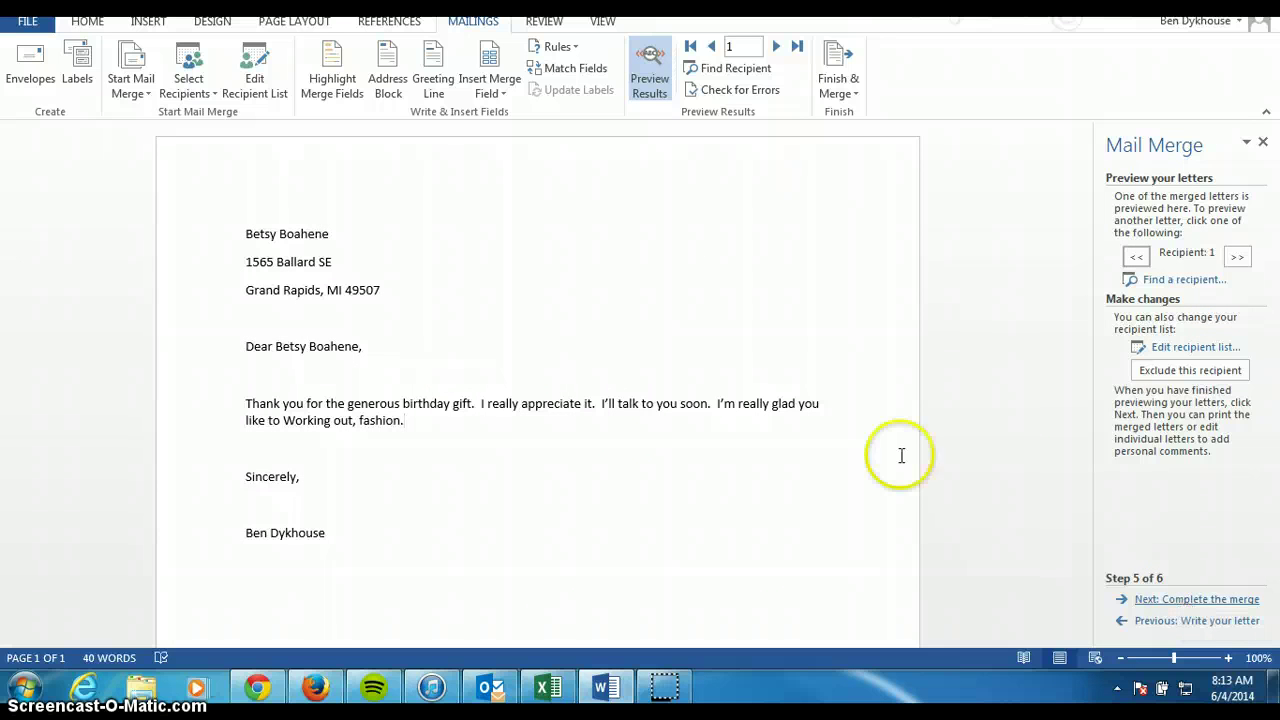
{"action": "left_click", "coordinate": [288, 424]}
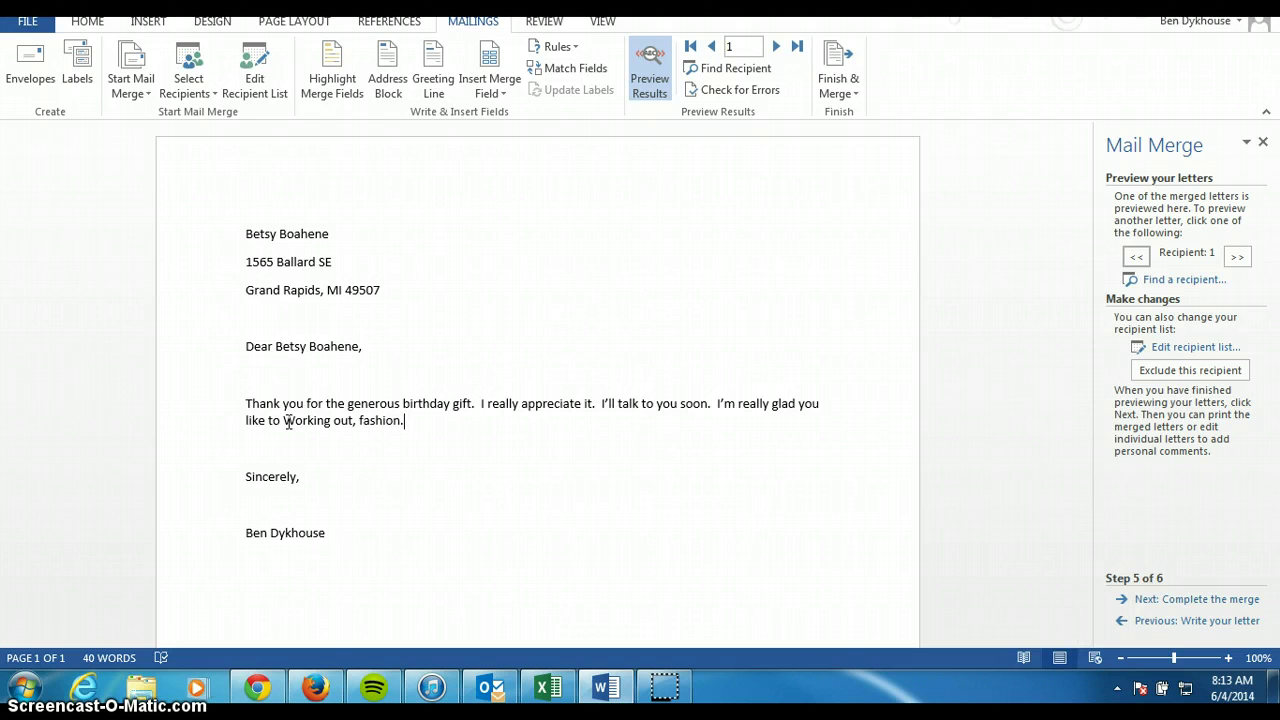
- Remove the space after each paragraph so the three address-block lines sit single-spaced
{"action": "left_click_drag", "start_coordinate": [243, 229], "coordinate": [420, 298]}
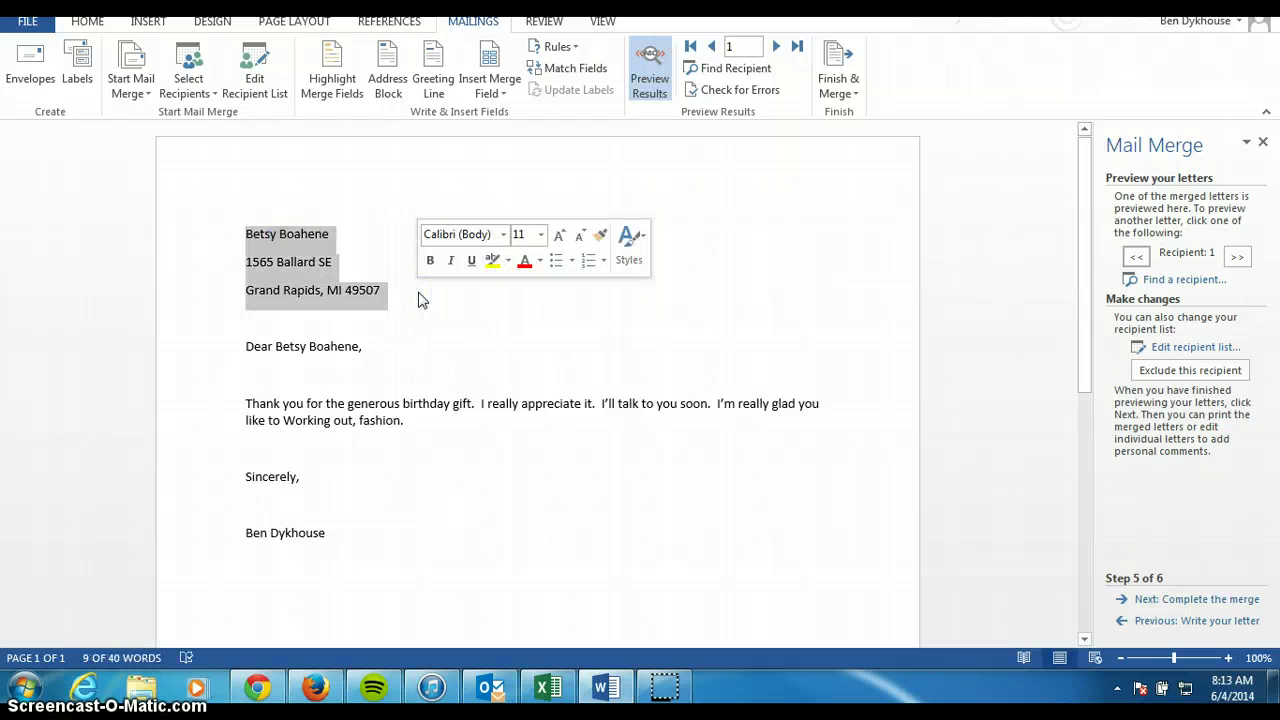
{"action": "left_click", "coordinate": [85, 24]}
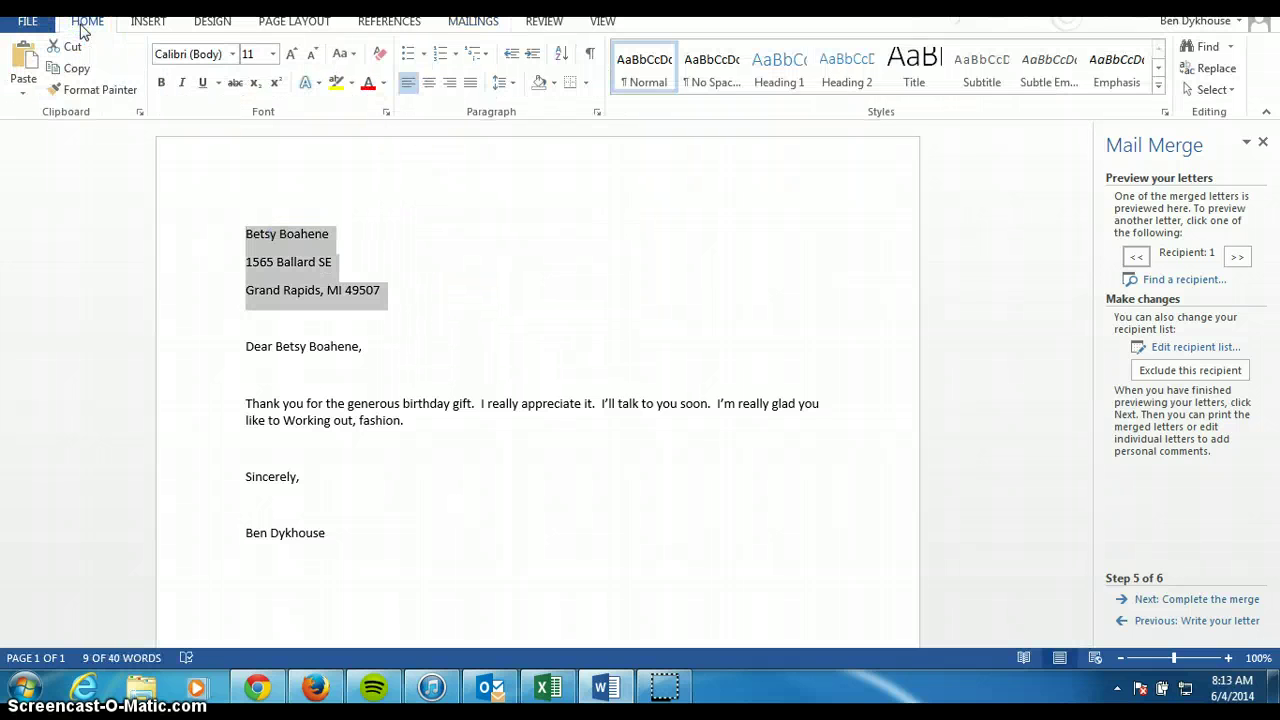
{"action": "left_click", "coordinate": [124, 40]}
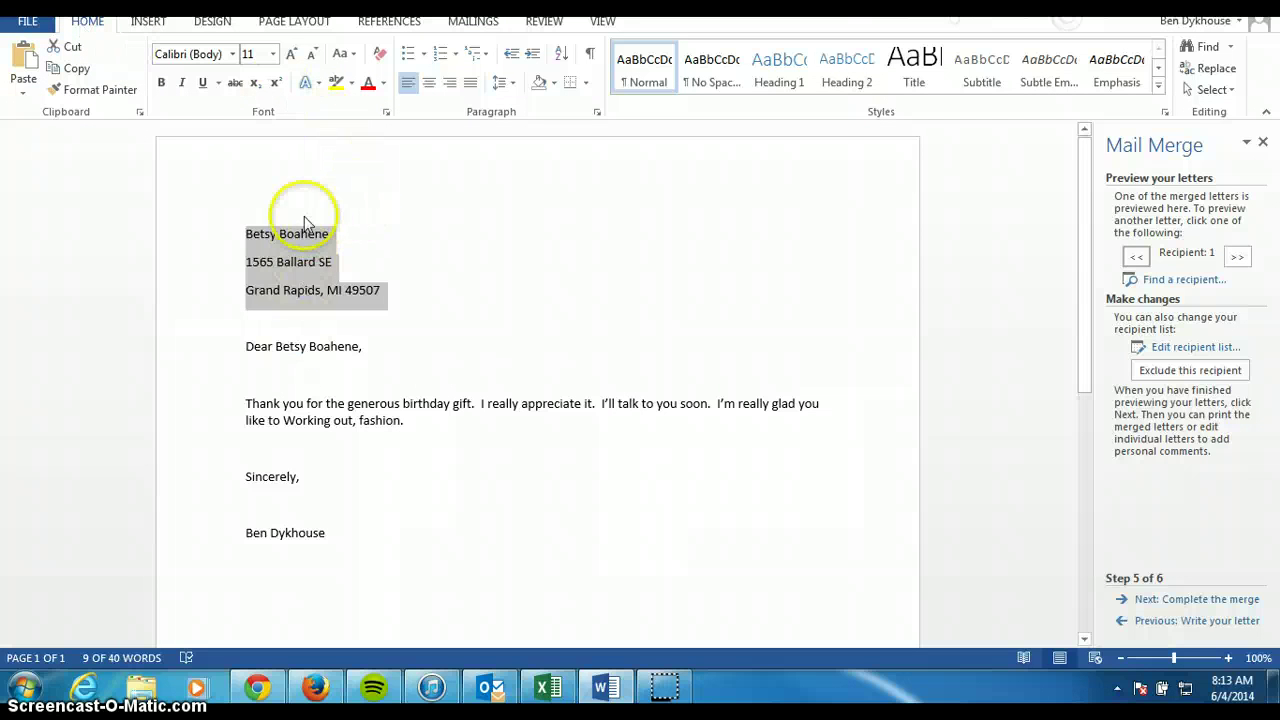
{"action": "left_click", "coordinate": [513, 85]}
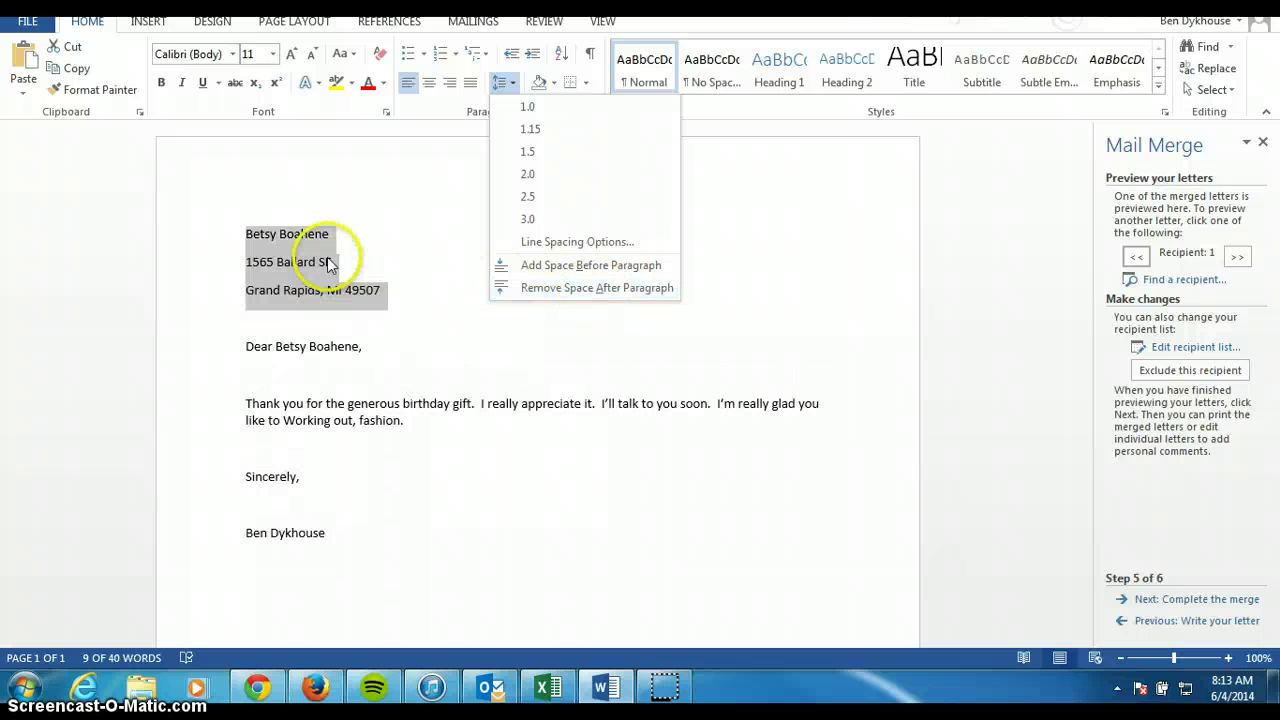
{"action": "left_click", "coordinate": [598, 290]}
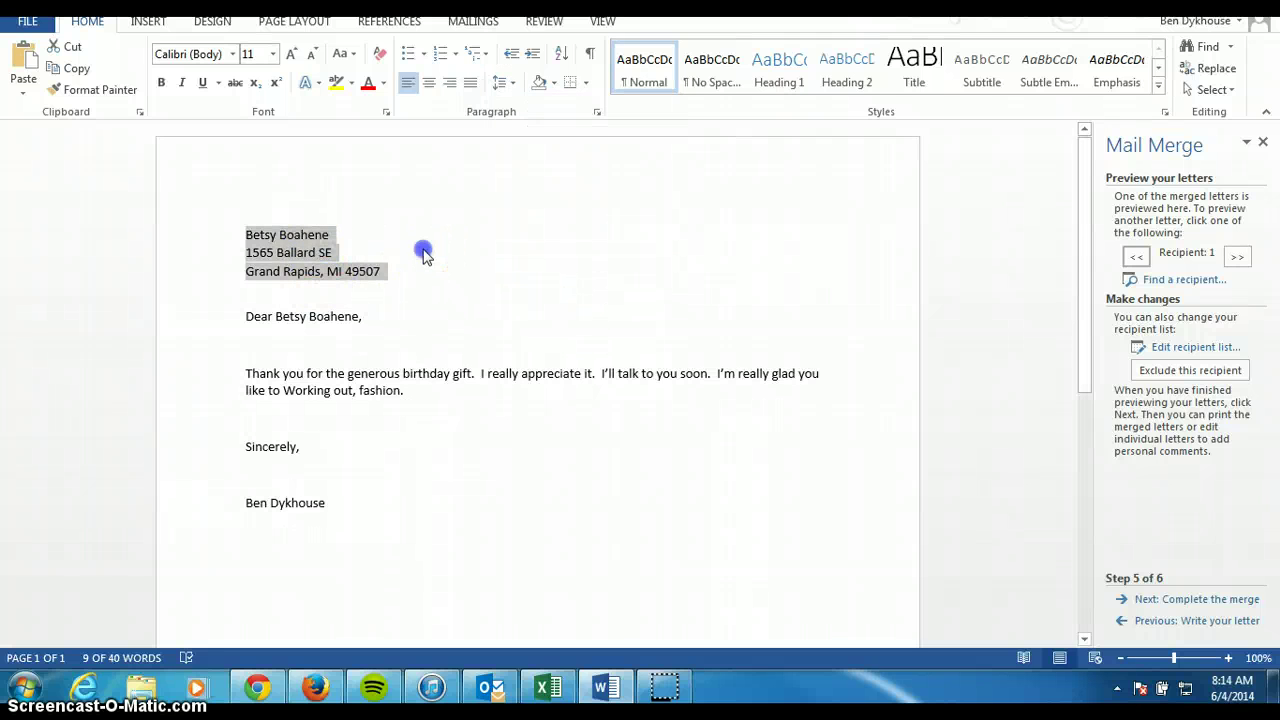
{"action": "left_click", "coordinate": [424, 250]}
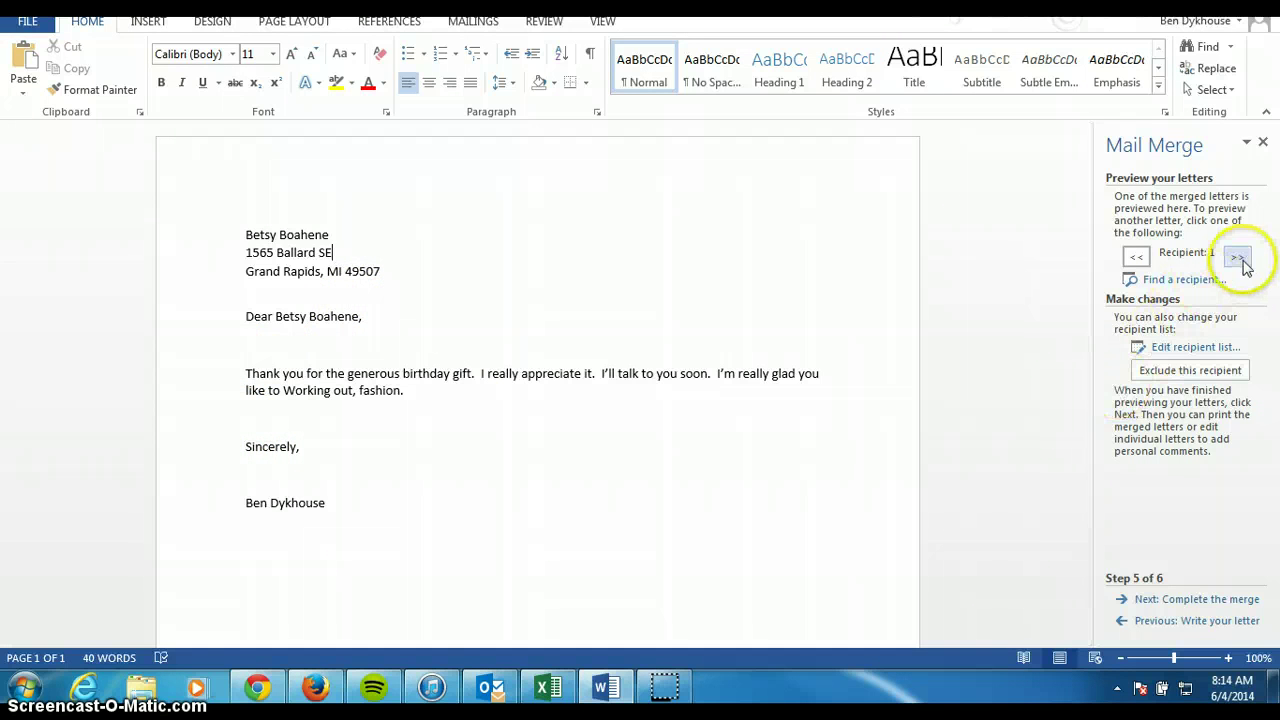
- Page forward through each recipient's merged letter up to the last recipient
{"action": "left_click", "coordinate": [1238, 258]}
{"action": "left_click", "coordinate": [1238, 258]}
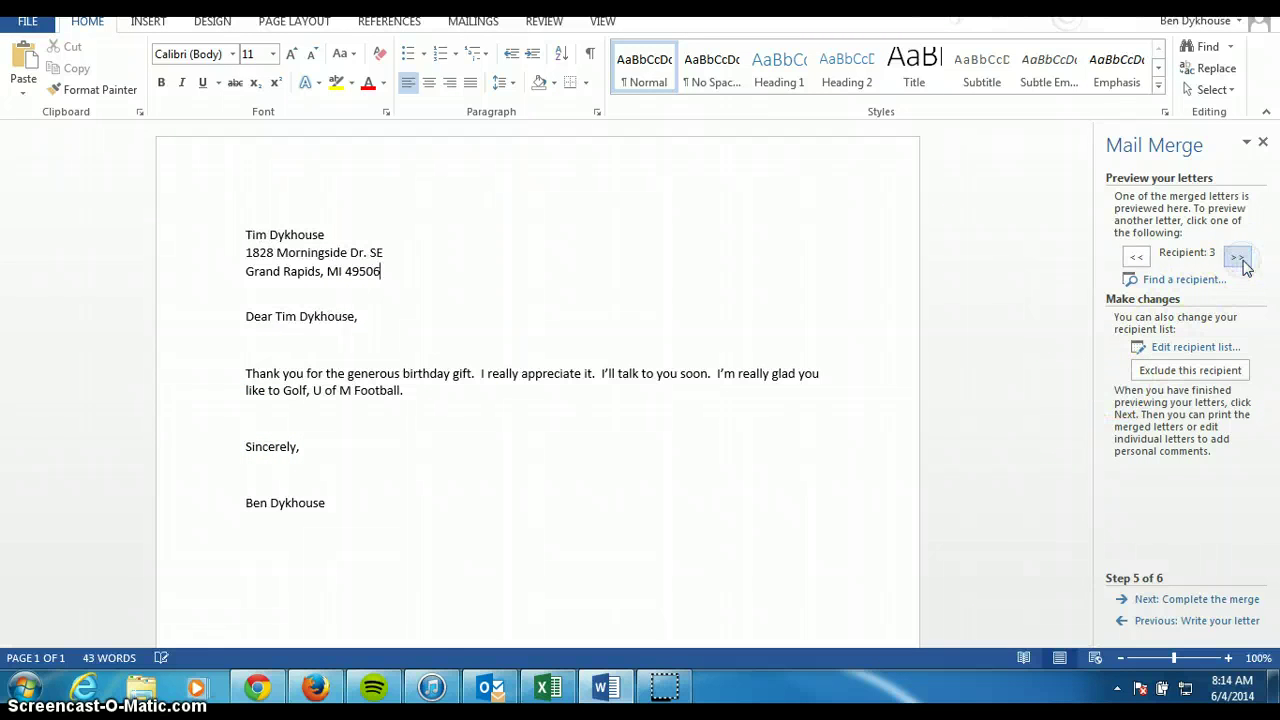
{"action": "left_click", "coordinate": [1238, 258]}
{"action": "left_click", "coordinate": [1238, 258]}
{"action": "left_click", "coordinate": [1238, 258]}
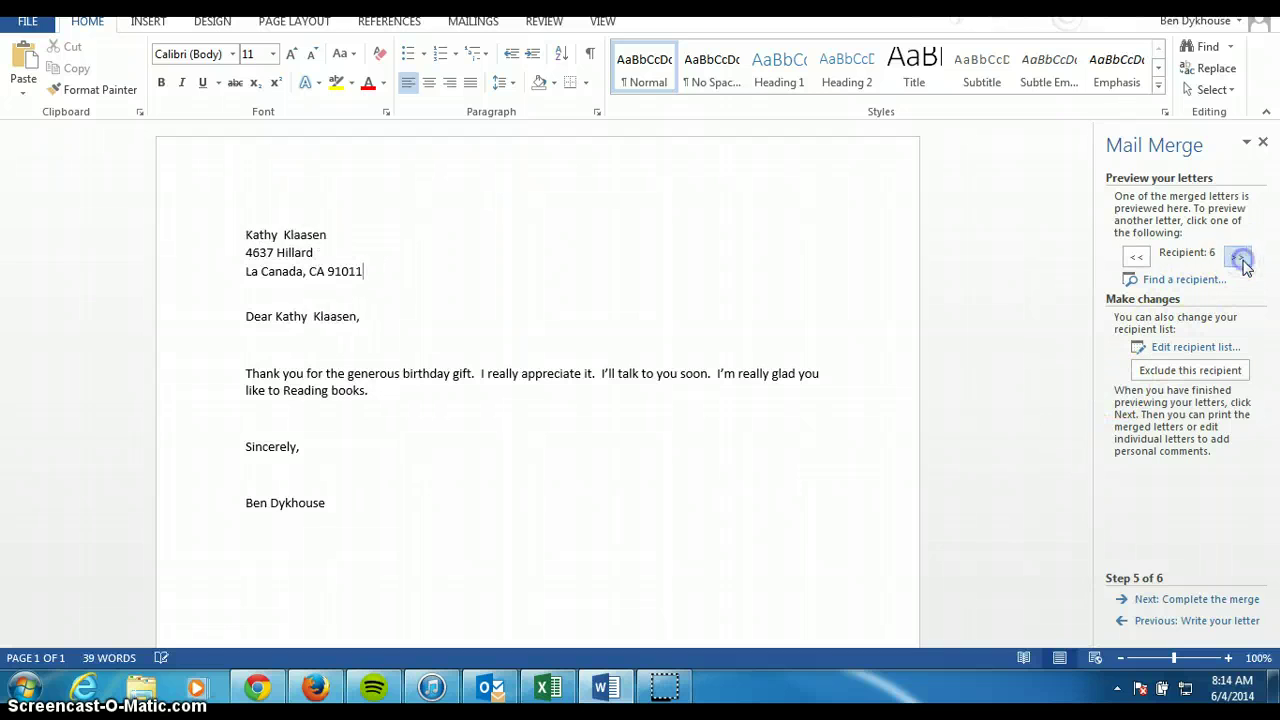
{"action": "left_click", "coordinate": [1240, 259]}
{"action": "left_click", "coordinate": [1240, 259]}
{"action": "left_click", "coordinate": [1240, 259]}
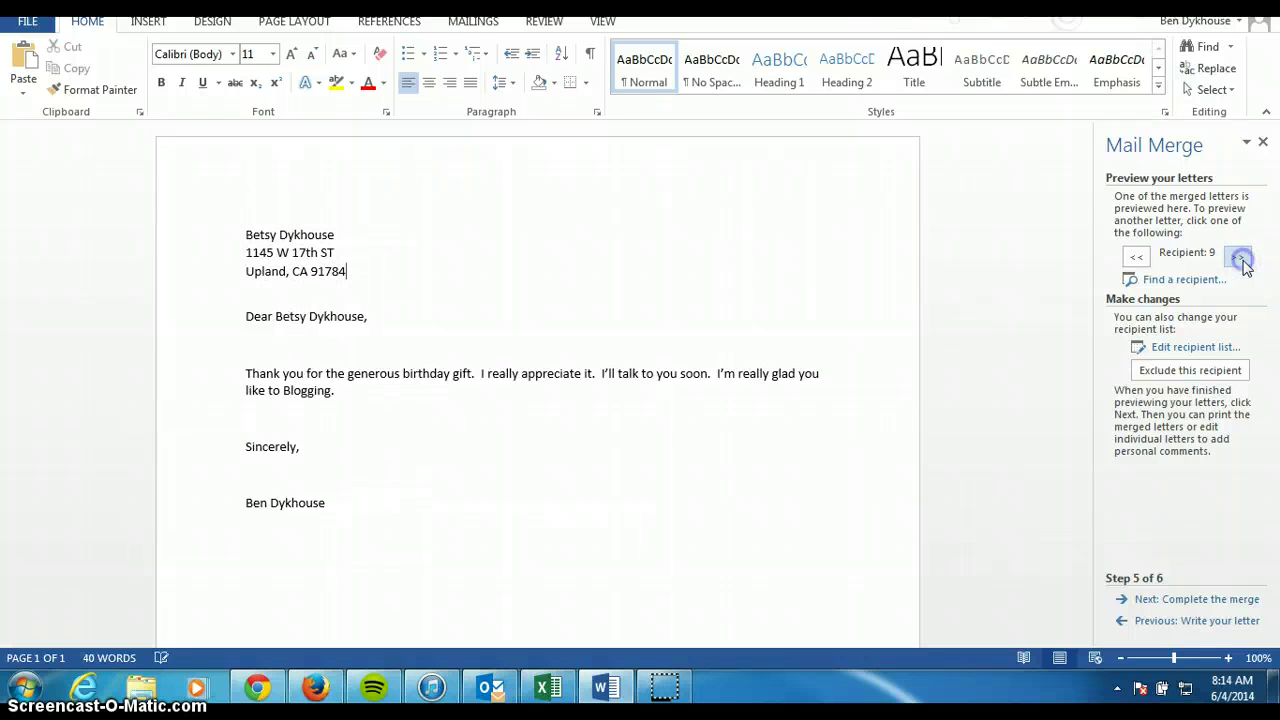
{"action": "left_click", "coordinate": [1240, 259]}
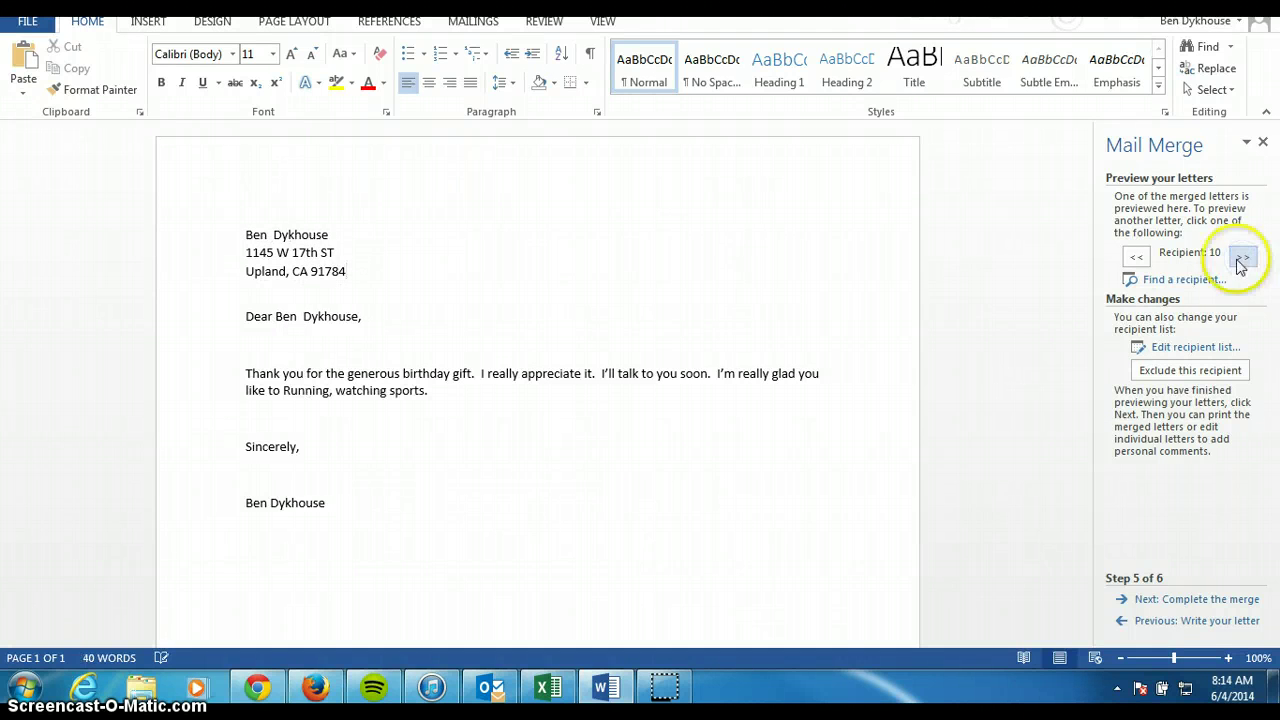
- Step back to recipient 5's letter and place the cursor before the hobbies text
{"action": "left_click", "coordinate": [1128, 264]}
{"action": "left_click", "coordinate": [1128, 264]}
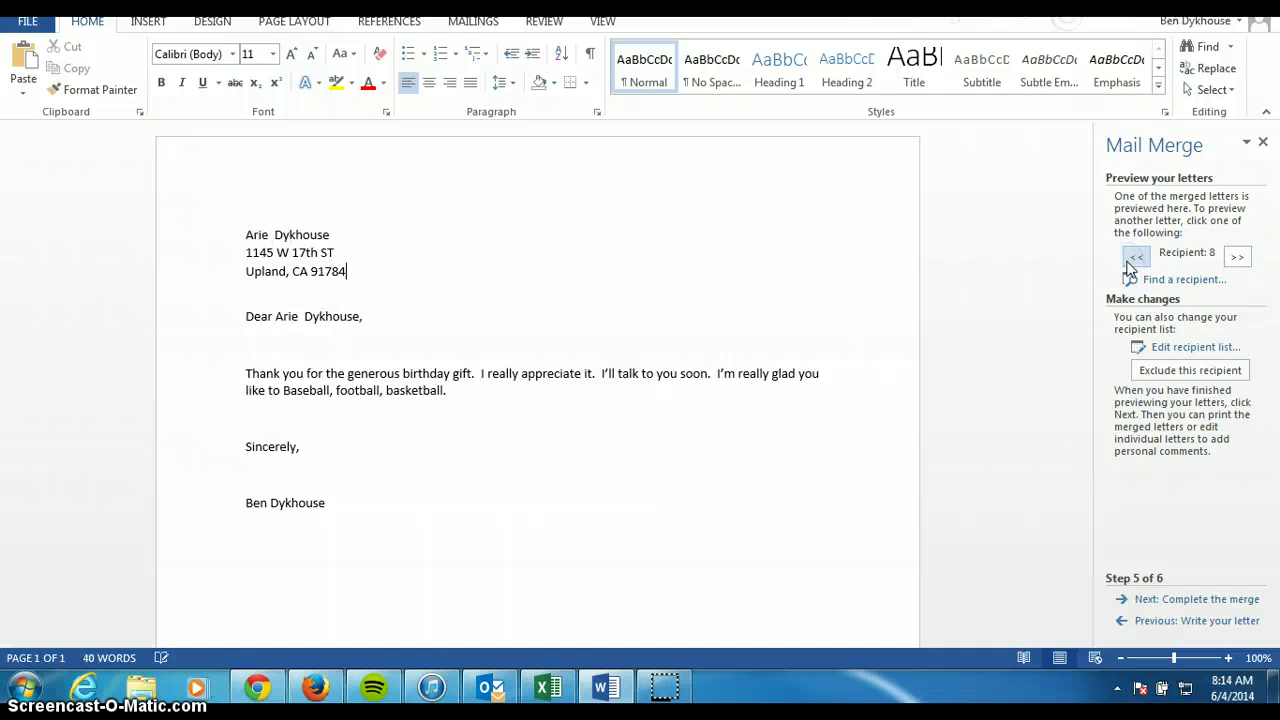
{"action": "left_click", "coordinate": [1128, 264]}
{"action": "left_click", "coordinate": [1128, 264]}
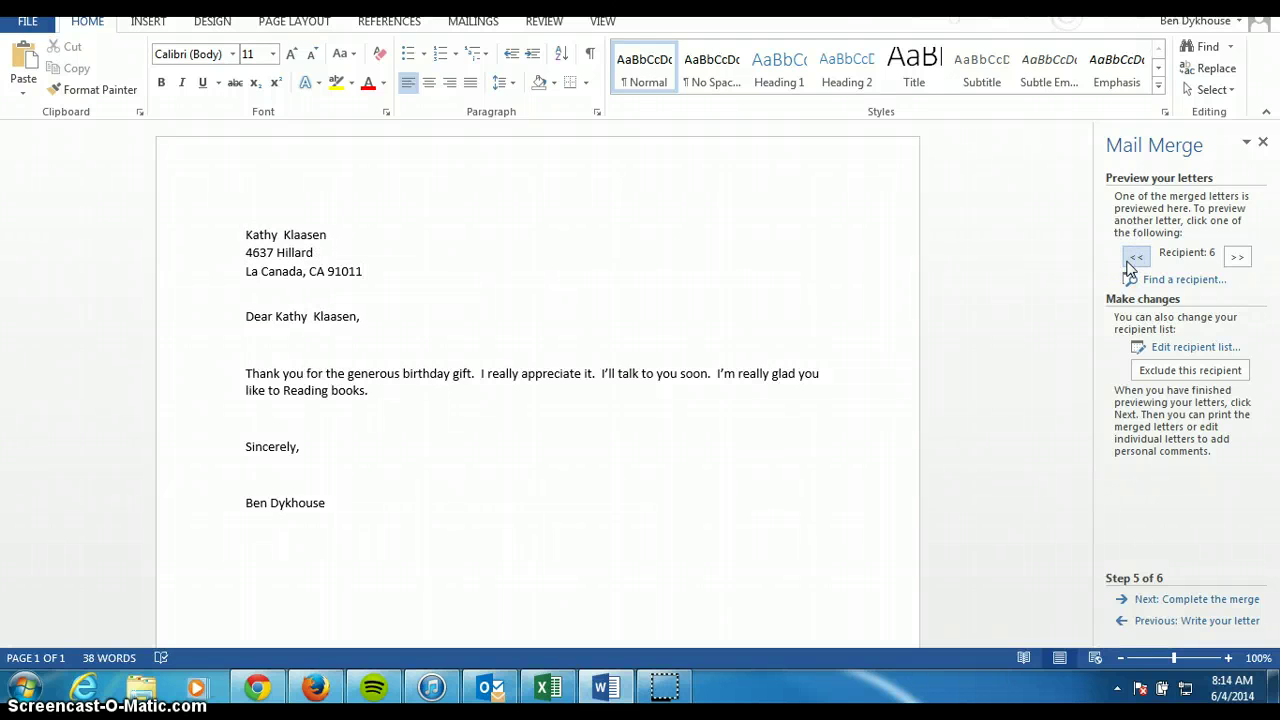
{"action": "left_click", "coordinate": [1128, 264]}
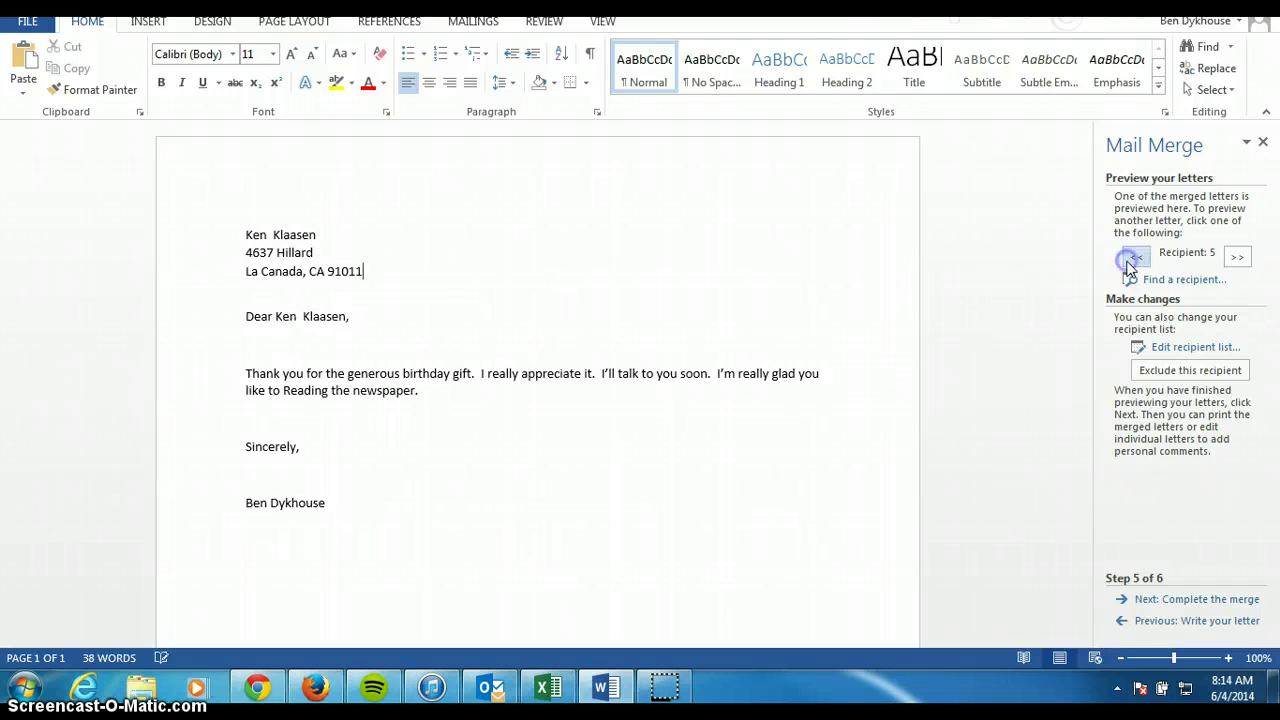
{"action": "left_click", "coordinate": [282, 391]}
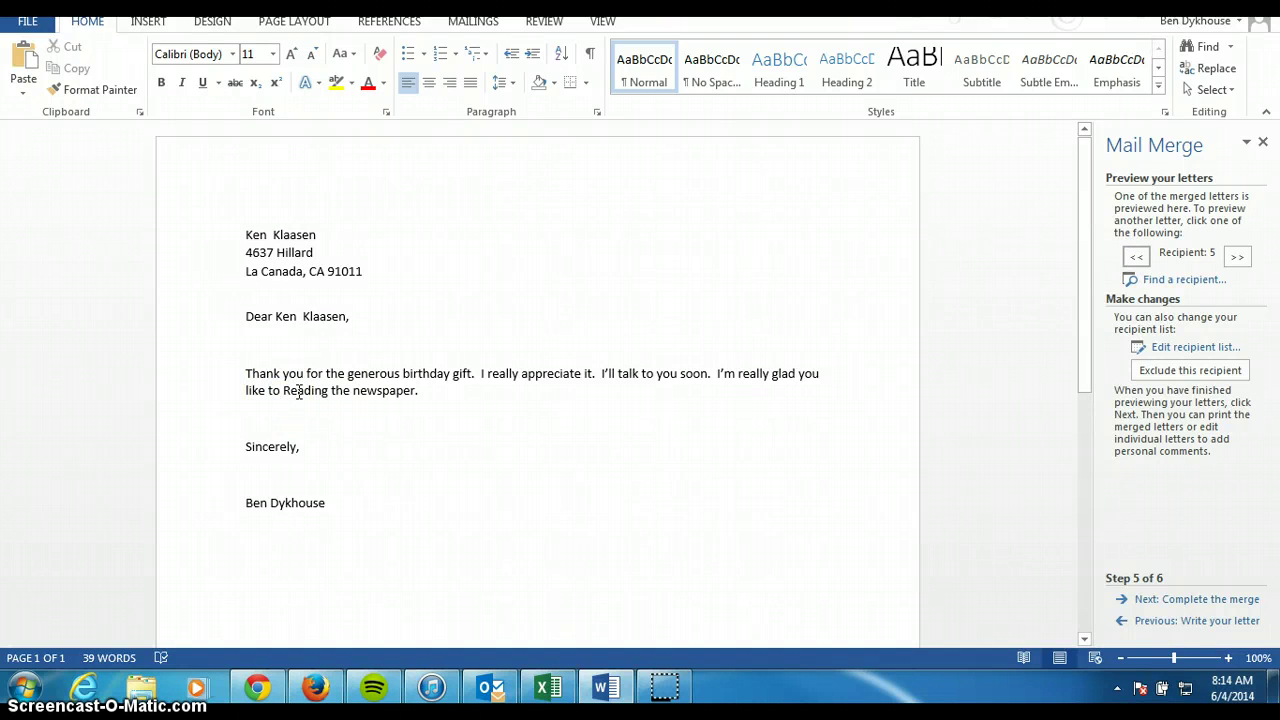
- Delete the word 'to' before the hobbies field, then preview recipients through to the last letter
{"action": "key", "text": "BackSpace"}
{"action": "key", "text": "BackSpace"}
{"action": "key", "text": "BackSpace"}
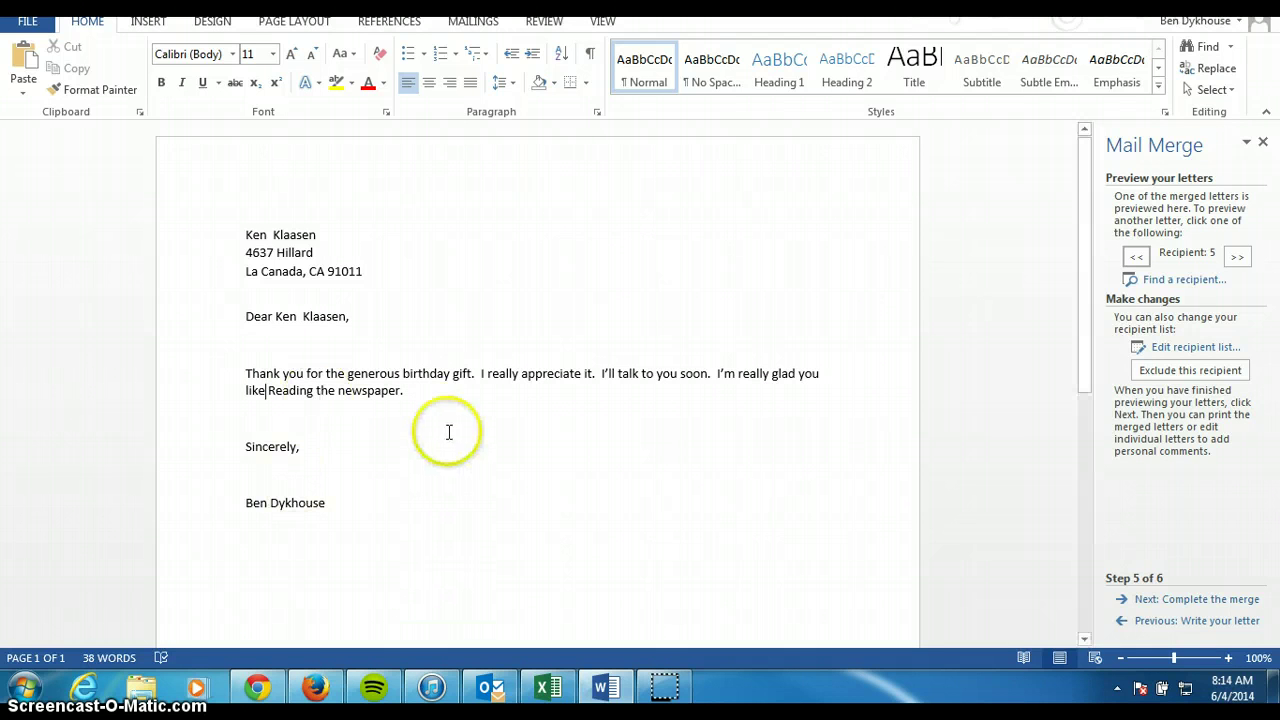
{"action": "left_click", "coordinate": [1238, 257]}
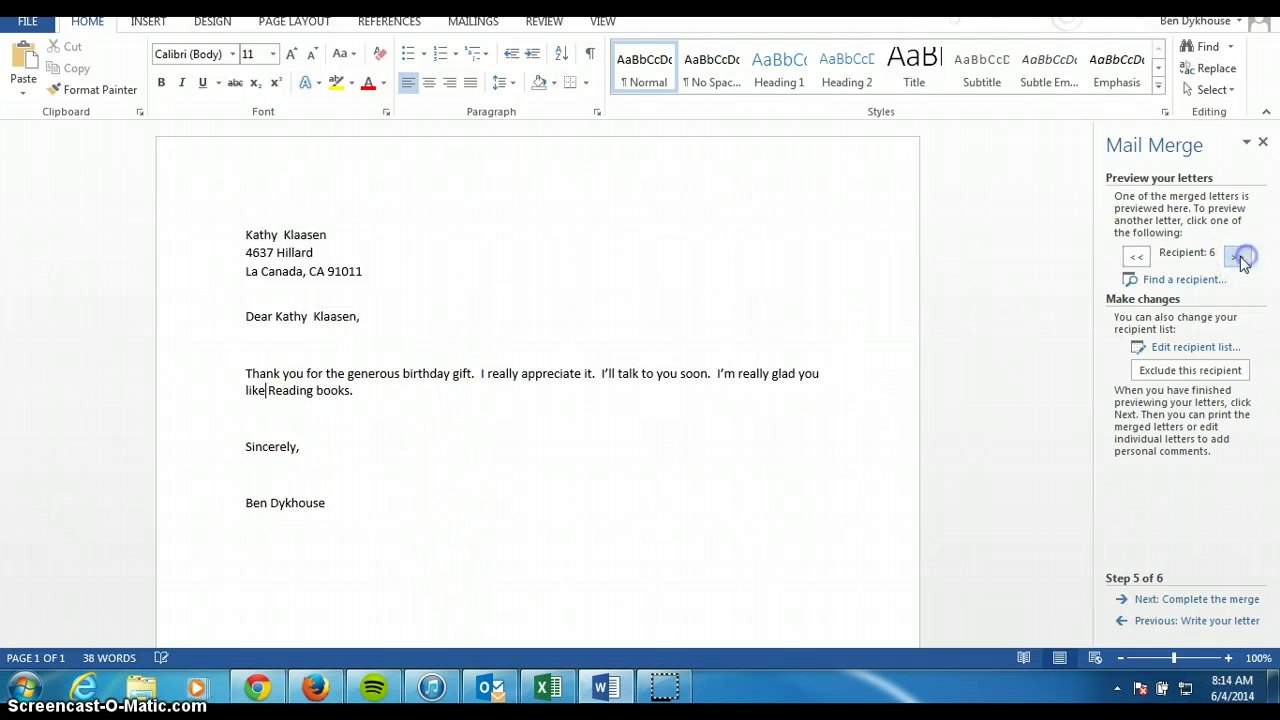
{"action": "left_click", "coordinate": [1238, 257]}
{"action": "left_click", "coordinate": [1238, 257]}
{"action": "left_click", "coordinate": [1238, 257]}
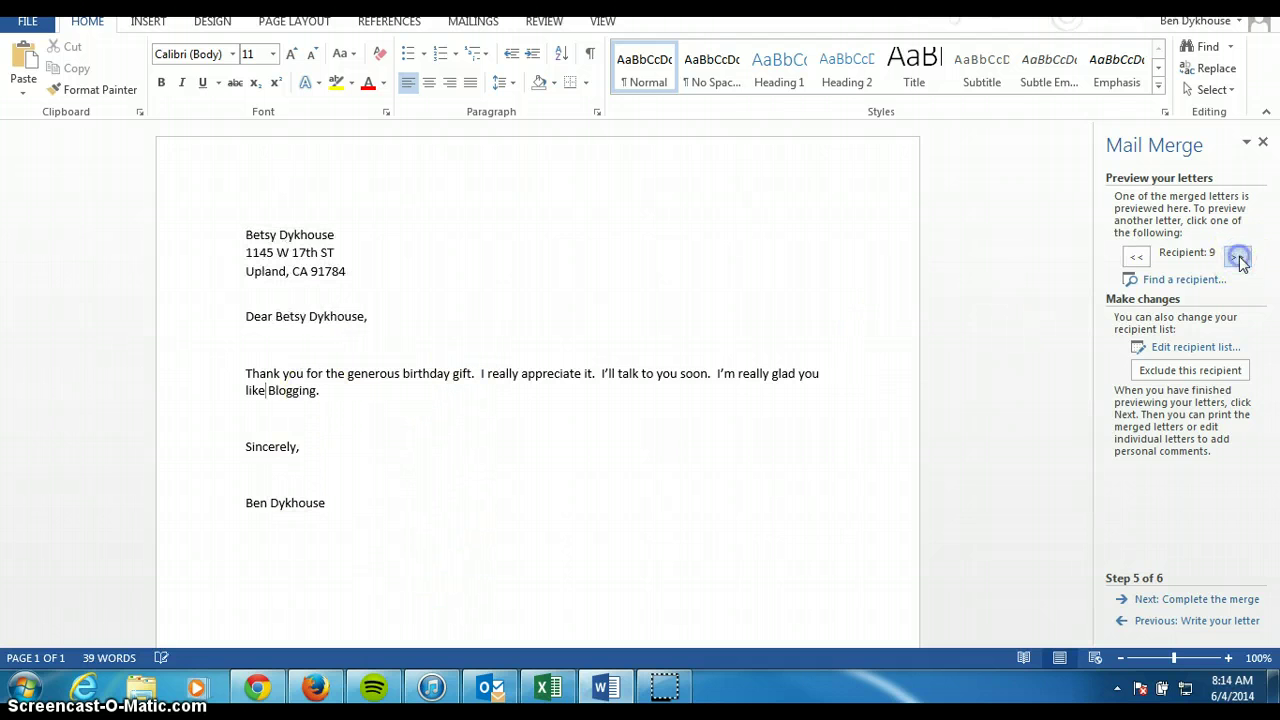
{"action": "left_click", "coordinate": [1238, 257]}
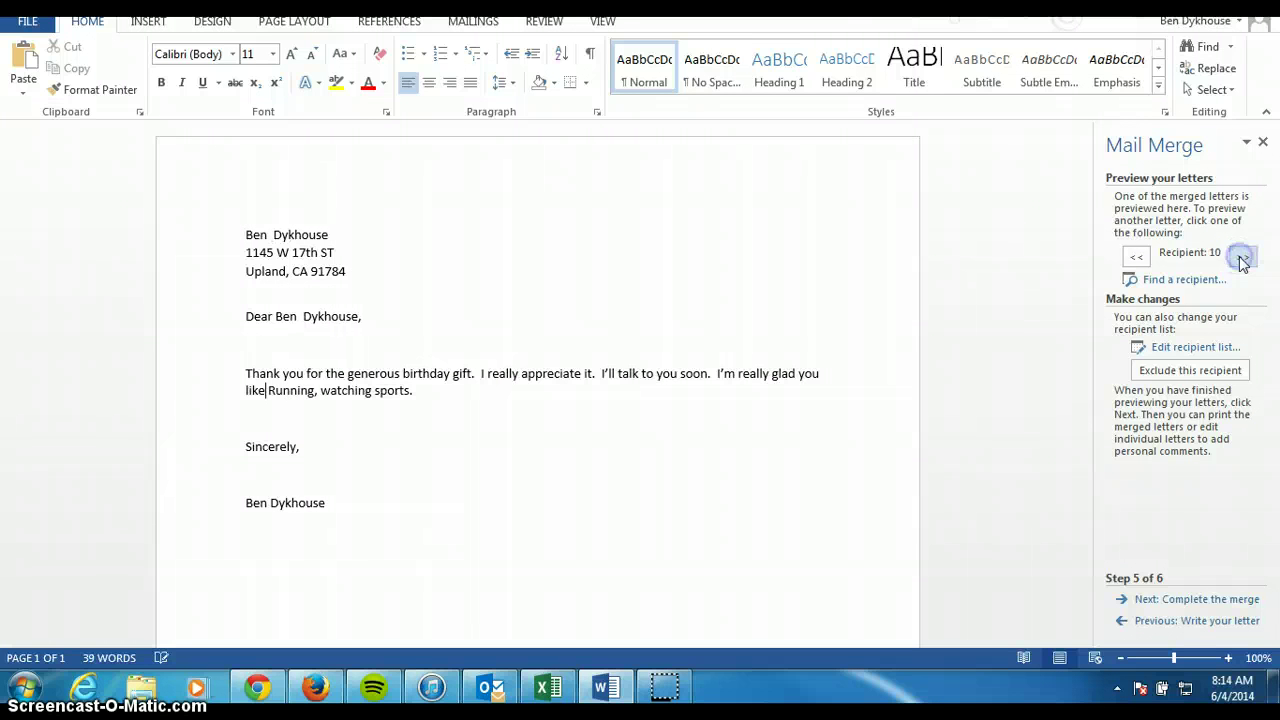
- Page back through the recipients to recipient 1's letter, showing 'Working out, fashion.'
{"action": "left_click", "coordinate": [1136, 257]}
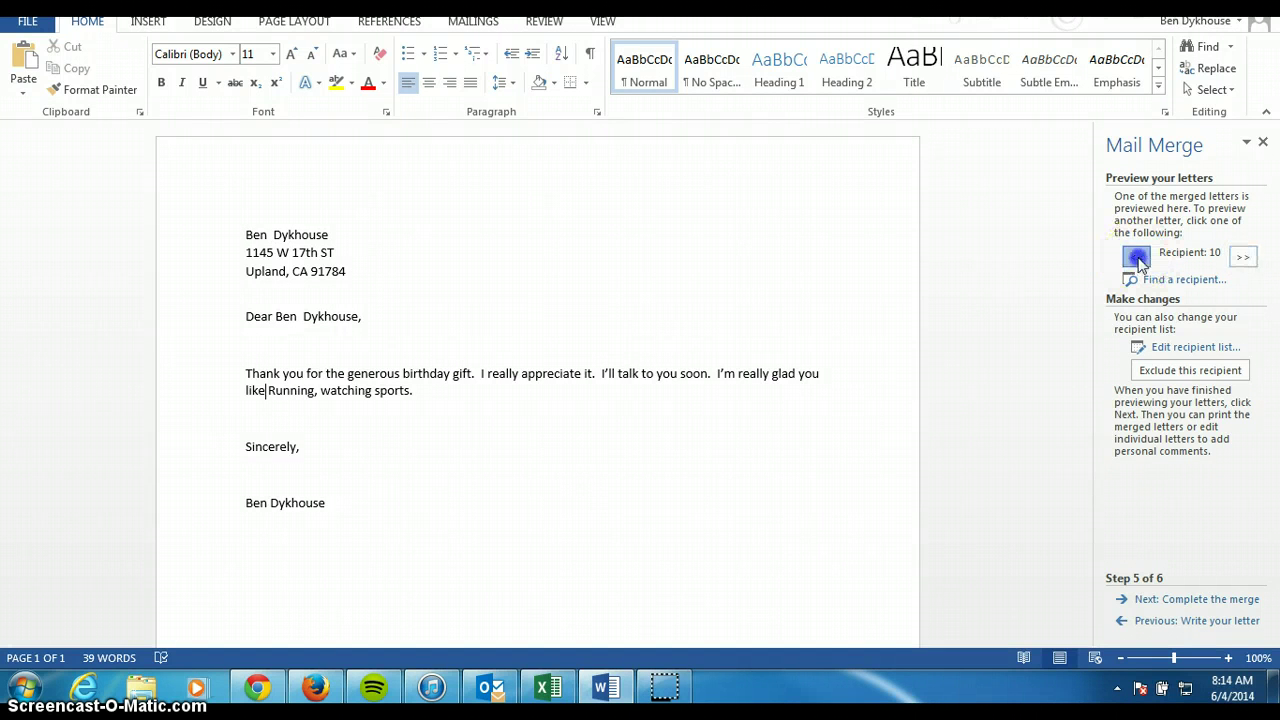
{"action": "left_click", "coordinate": [1136, 257]}
{"action": "left_click", "coordinate": [1136, 257]}
{"action": "left_click", "coordinate": [1136, 257]}
{"action": "left_click", "coordinate": [1136, 257]}
{"action": "left_click", "coordinate": [1136, 257]}
{"action": "left_click", "coordinate": [1136, 257]}
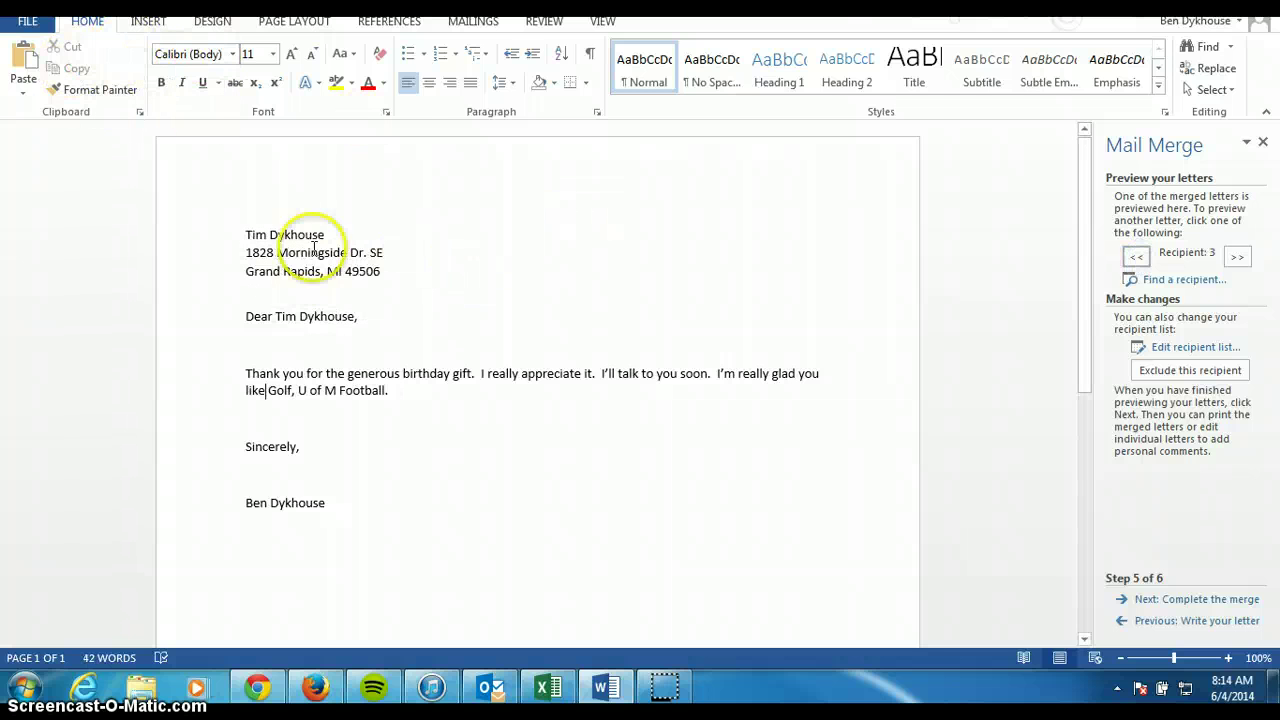
{"action": "left_click", "coordinate": [337, 446]}
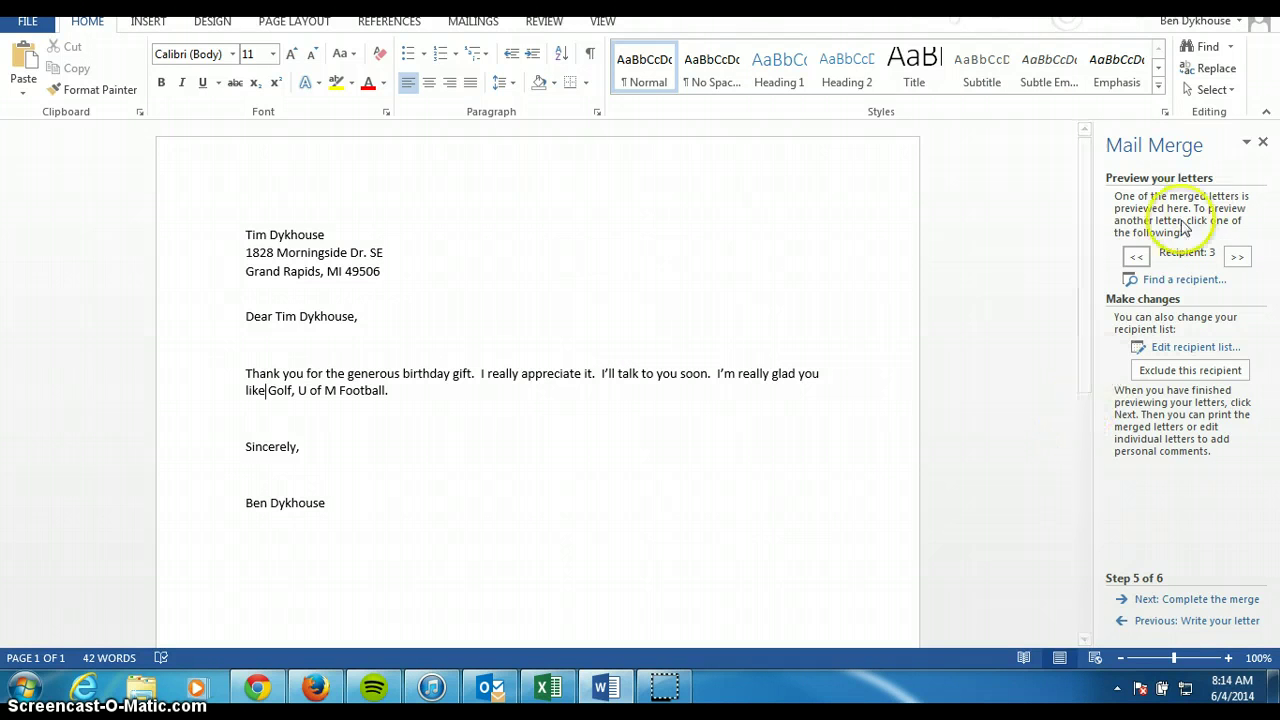
{"action": "left_click", "coordinate": [1137, 257]}
{"action": "left_click", "coordinate": [1138, 258]}
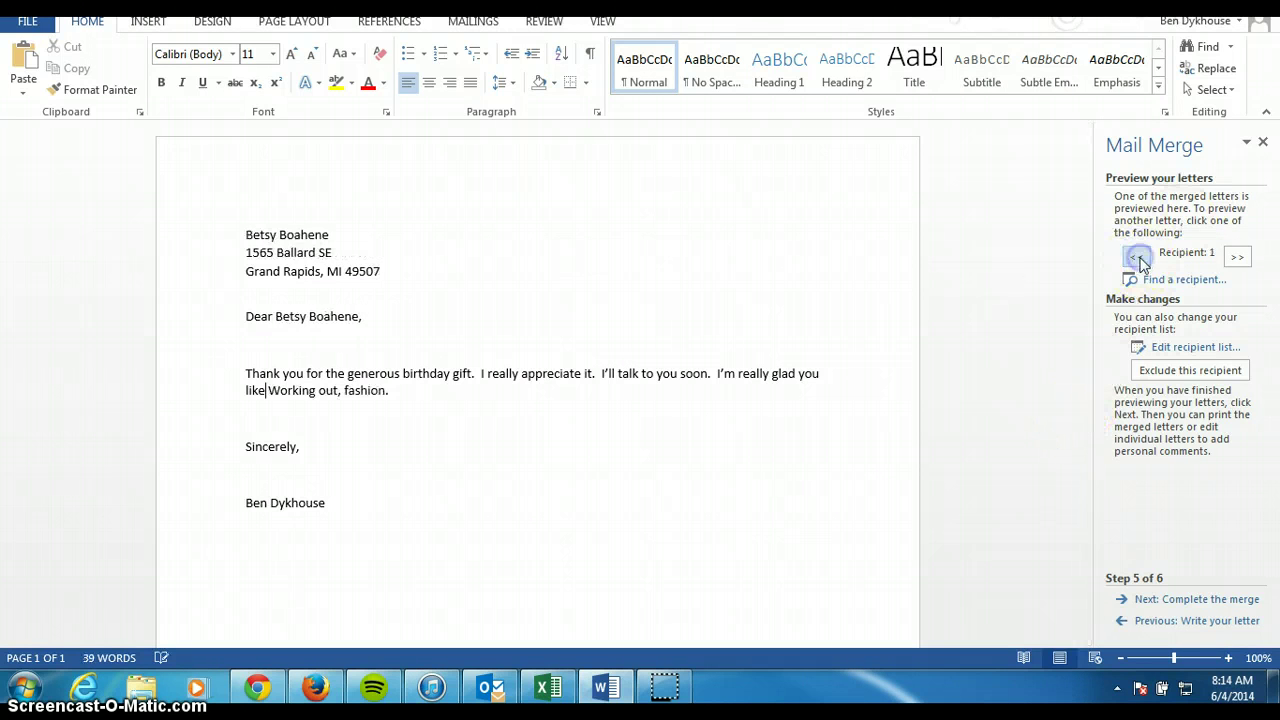